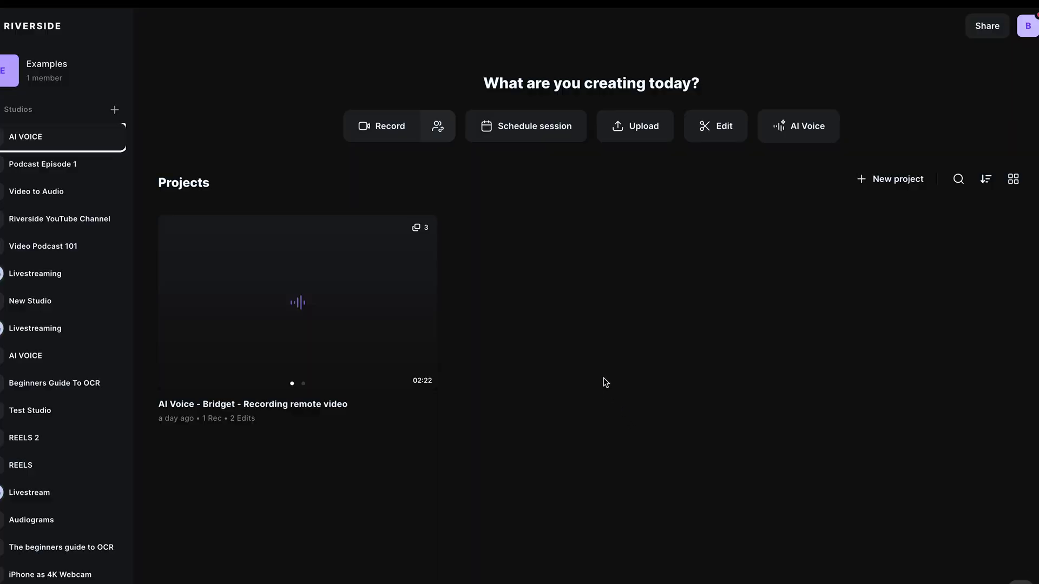
Create a studio called 'Blog Repurposing' and bring up the AI Voice text-to-speech generator.
click(115, 109)
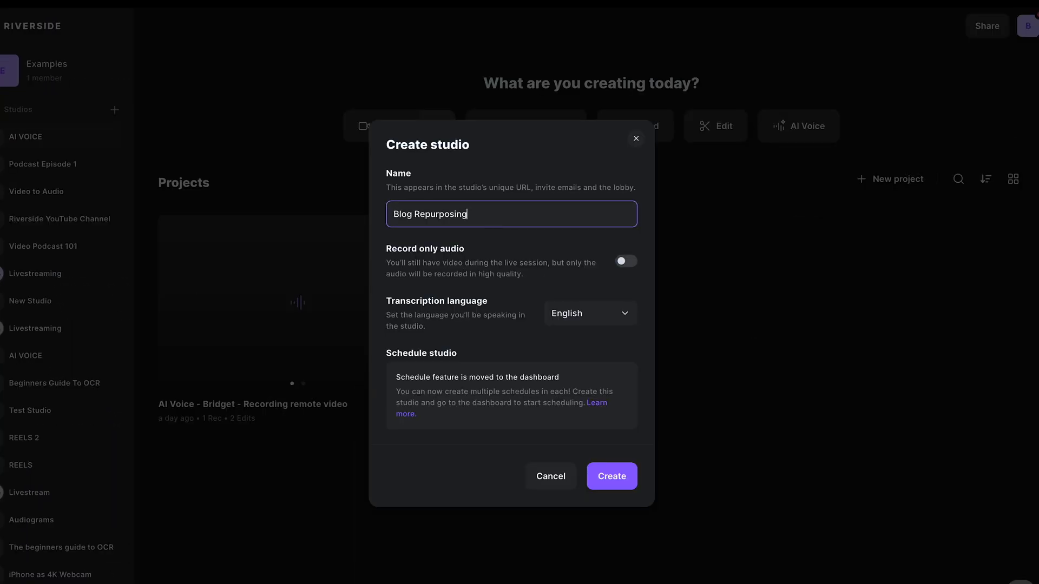
click(620, 489)
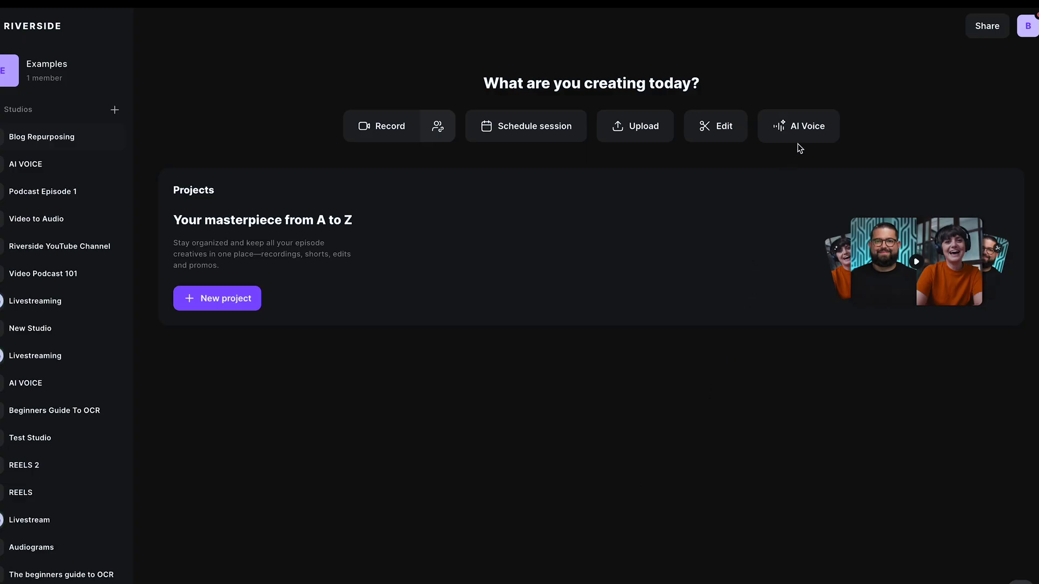
click(808, 137)
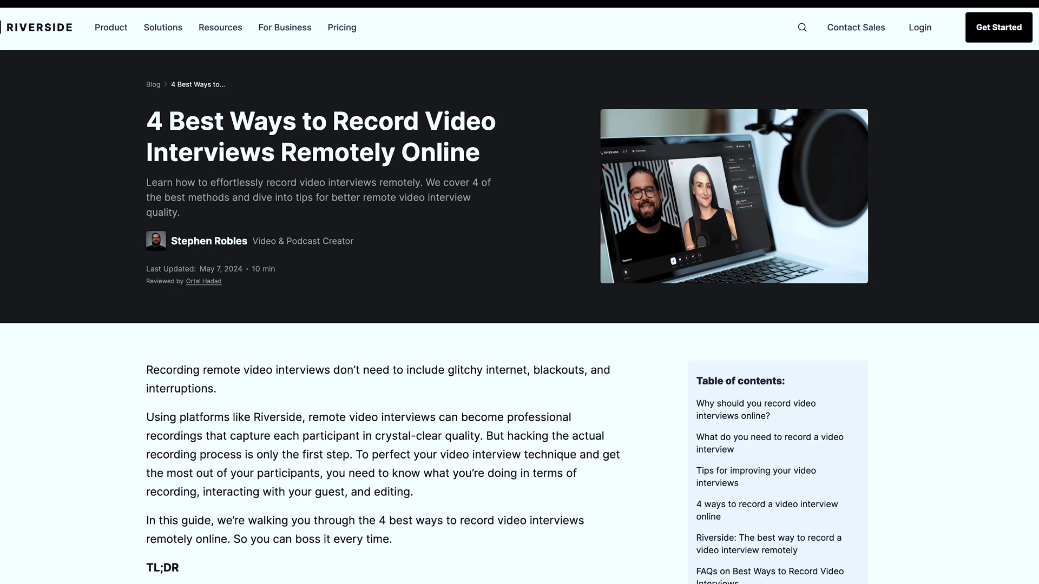
Copy the blog article text from its first paragraph through the end of the FAQs.
drag(146, 371, 324, 581)
right_click(419, 262)
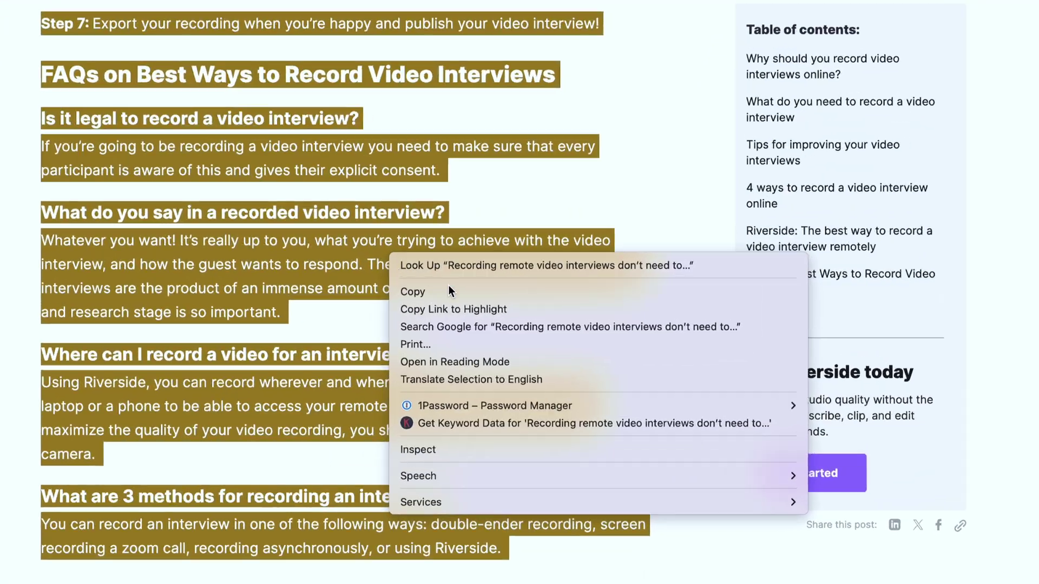
click(449, 293)
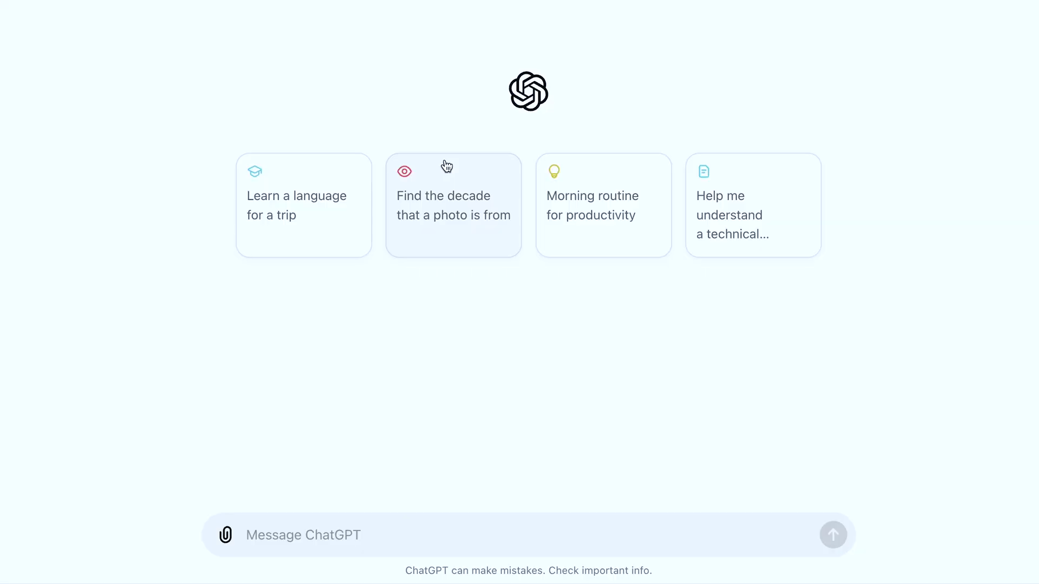
Ask ChatGPT to turn the pasted article into 2000 characters or less, then select its reply.
key(super+v)
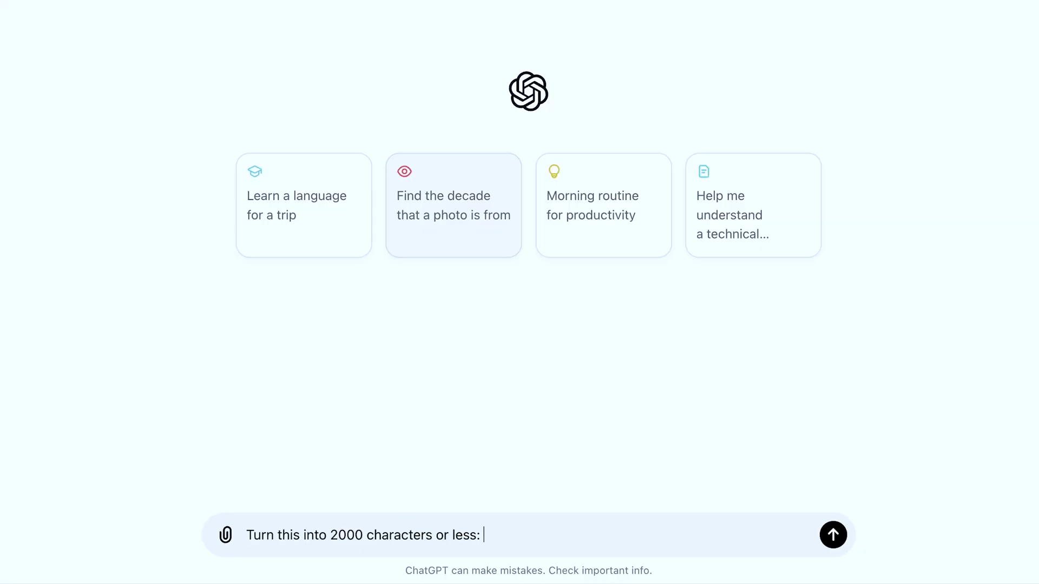
key(super+v)
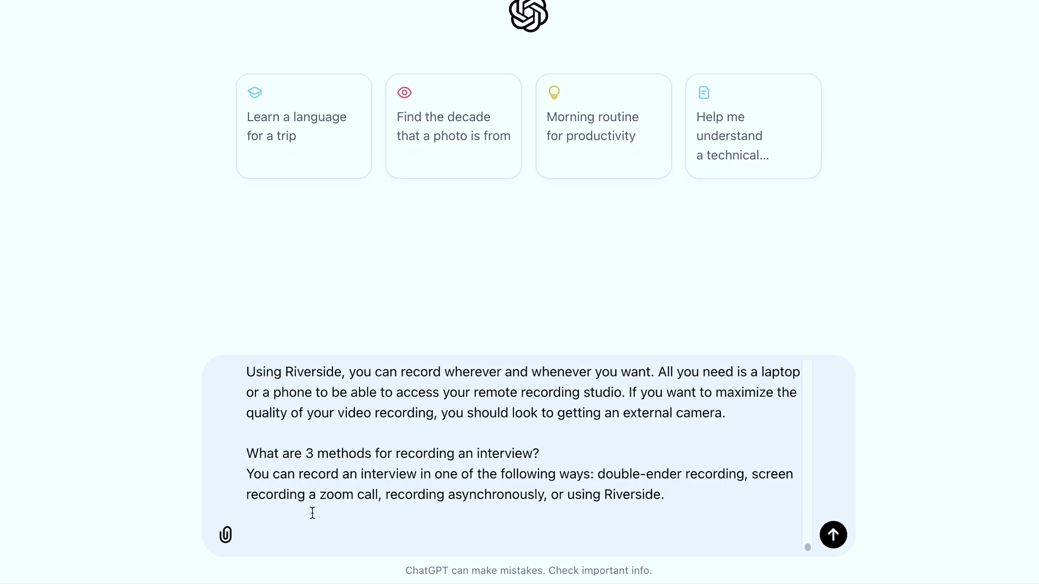
key(Return)
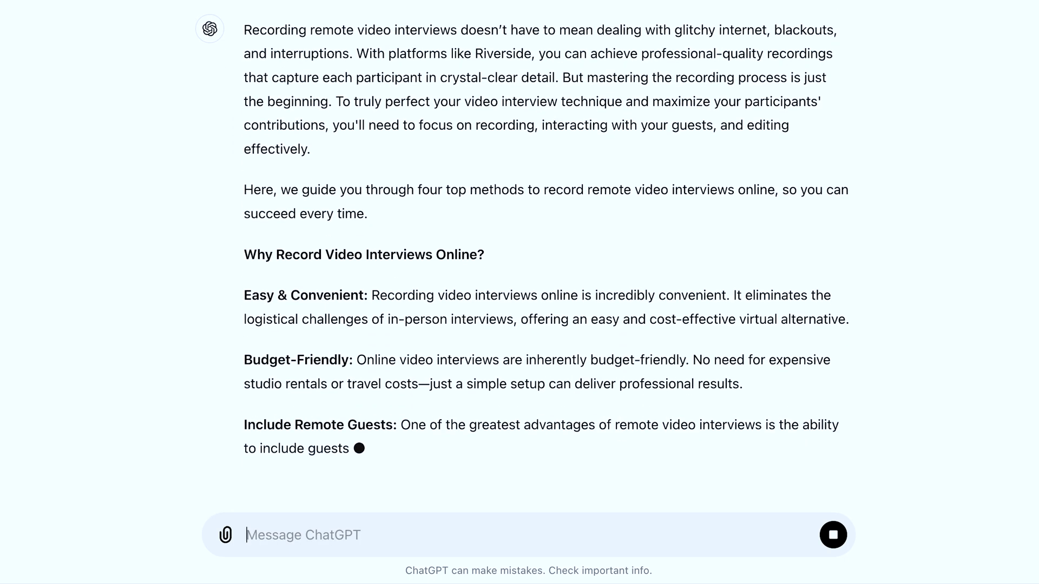
scroll(246, 79, up, 1)
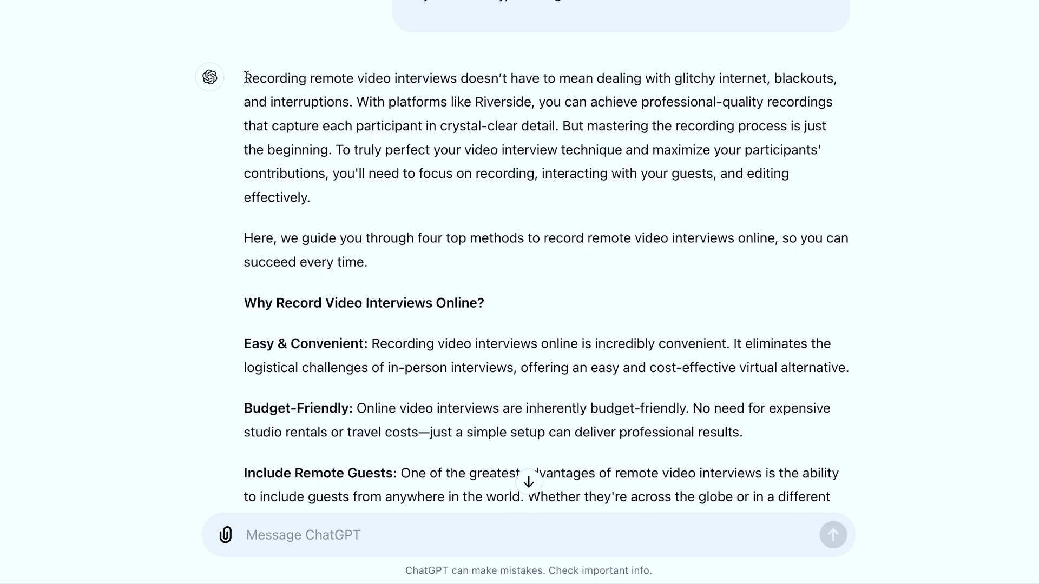
drag(245, 69, 479, 361)
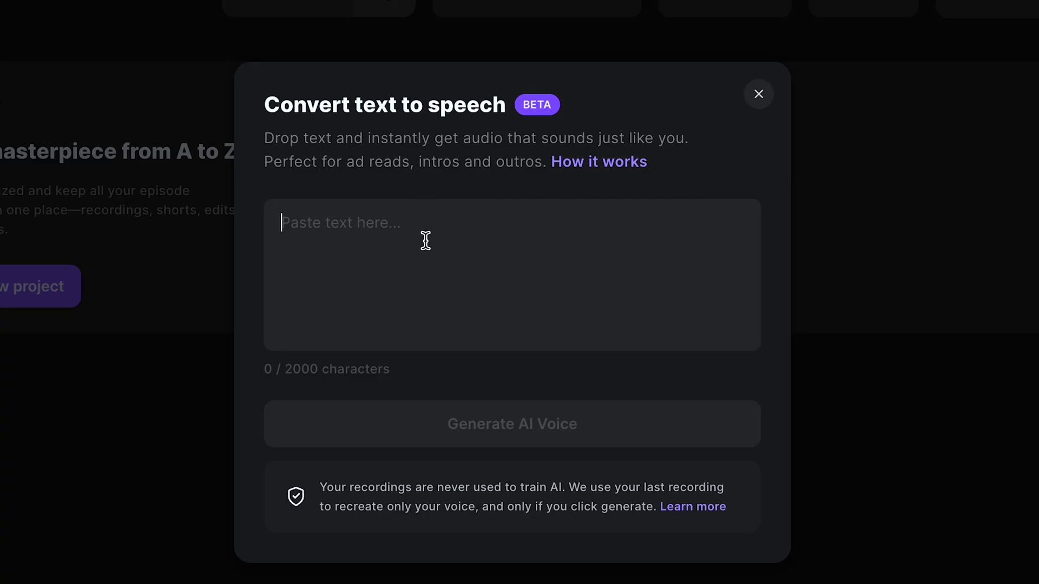
Paste the condensed text, delete the cut-off ending to reach 1867 characters, and generate the AI voice.
key(ctrl+v)
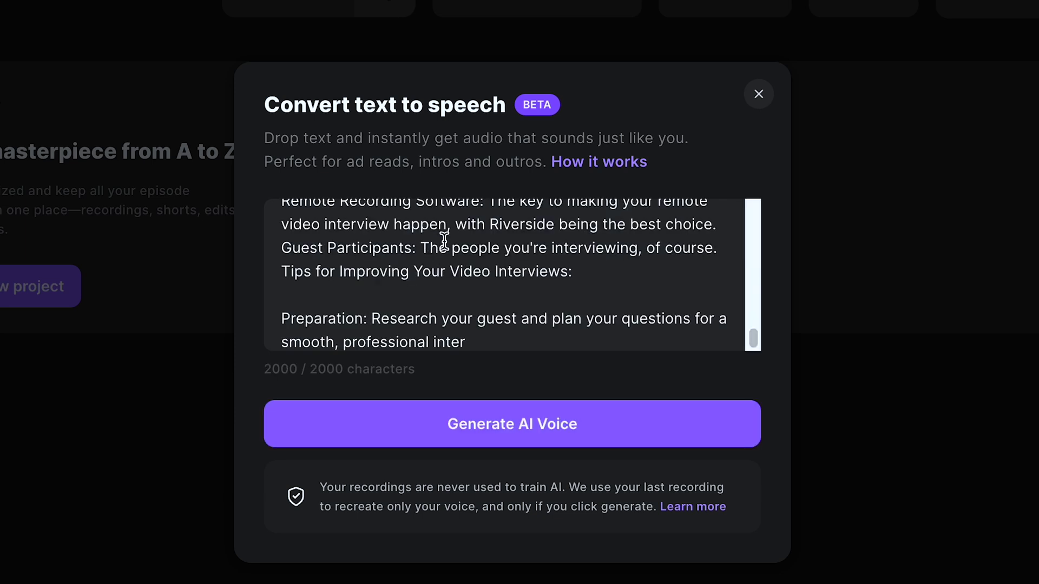
key(ctrl+shift+End)
key(BackSpace)
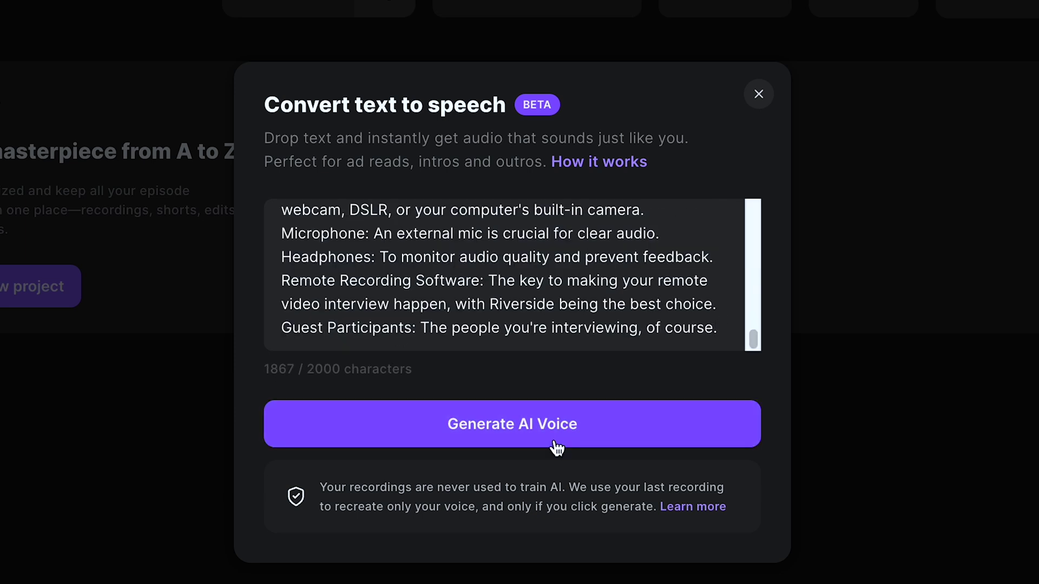
click(555, 447)
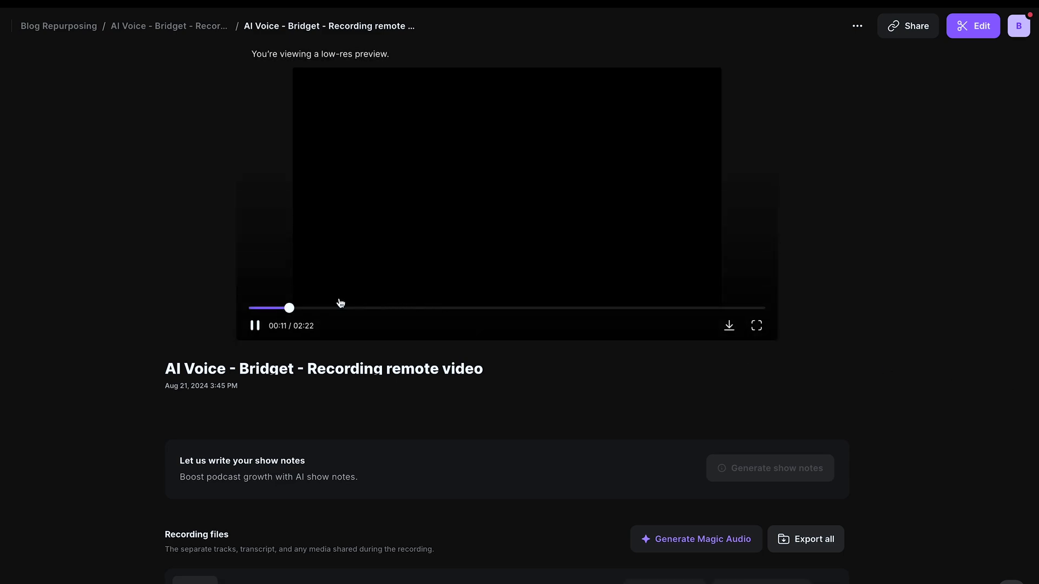
Scroll the AI Voice project's recording files and check the High quality audio download formats.
scroll(503, 324, down, 2)
scroll(503, 346, down, 3)
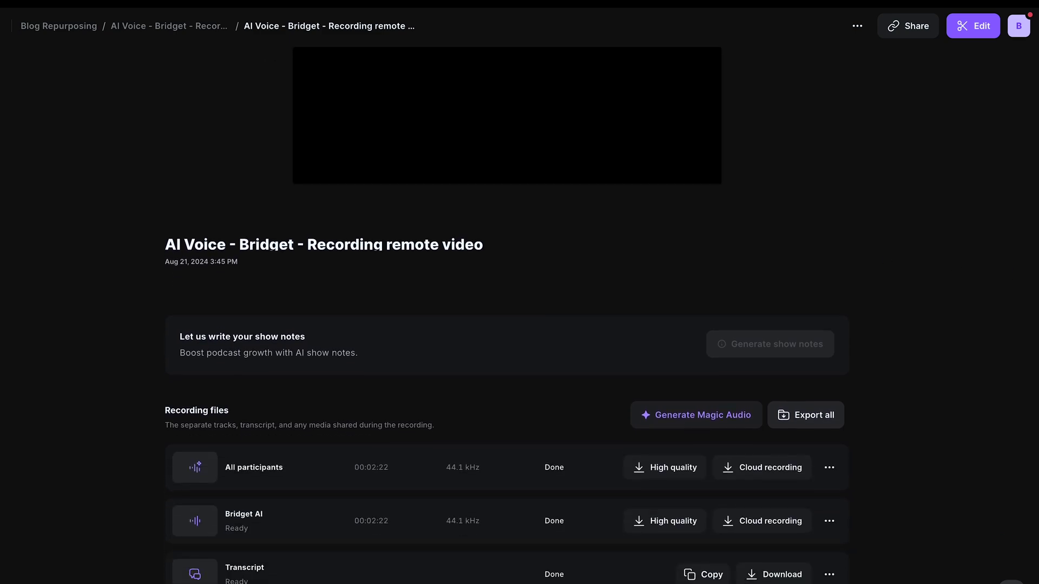
click(776, 515)
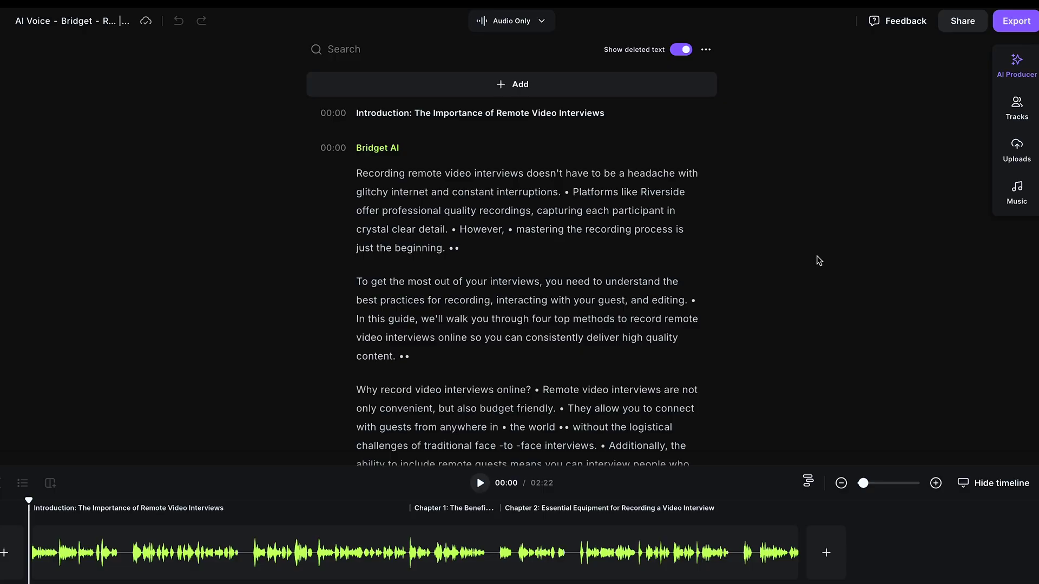
Switch the project from Audio Only to 16:9 and set the dark pattern image as the brand background.
click(539, 22)
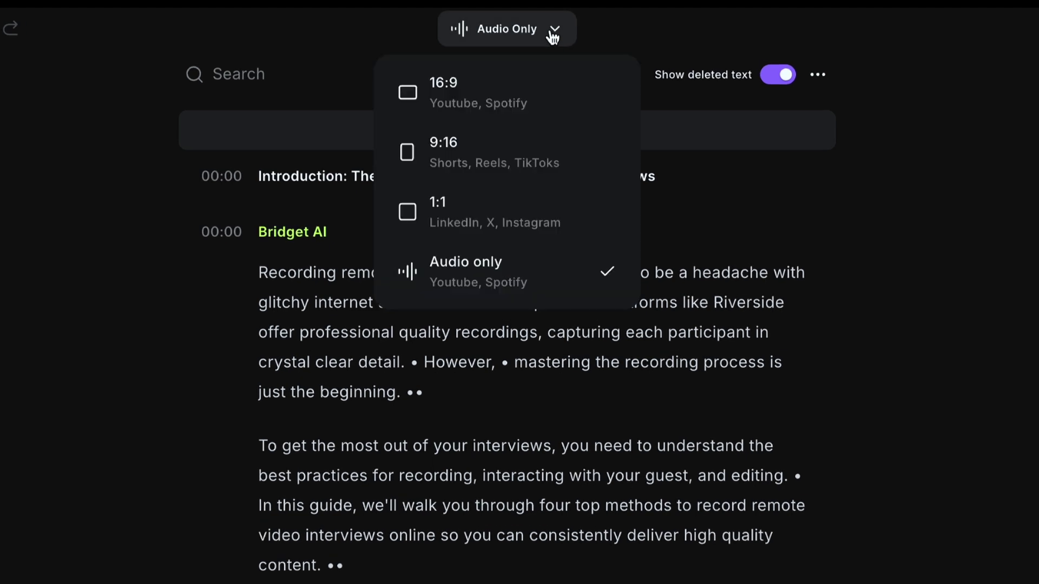
click(552, 102)
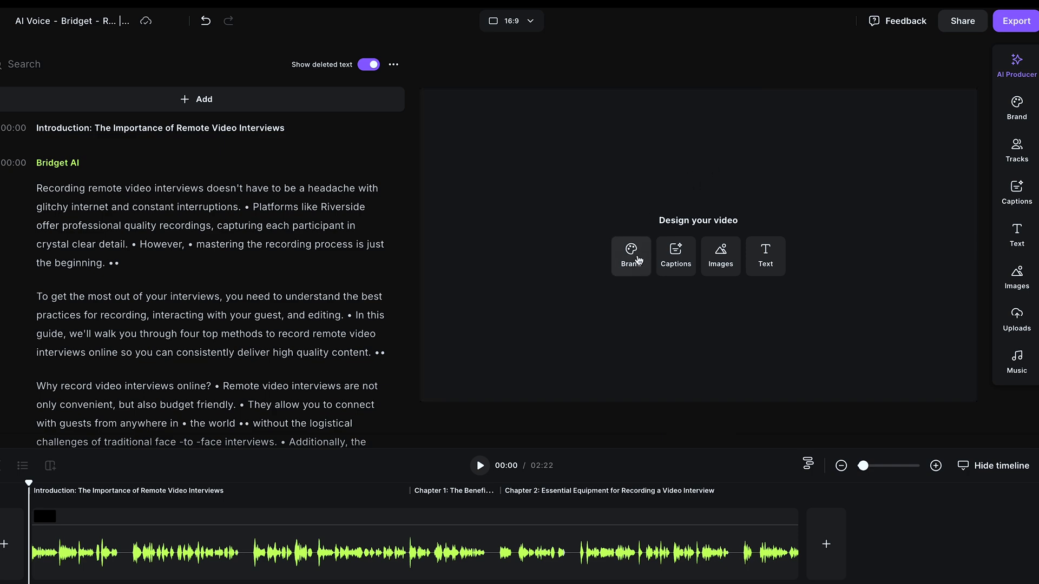
click(631, 257)
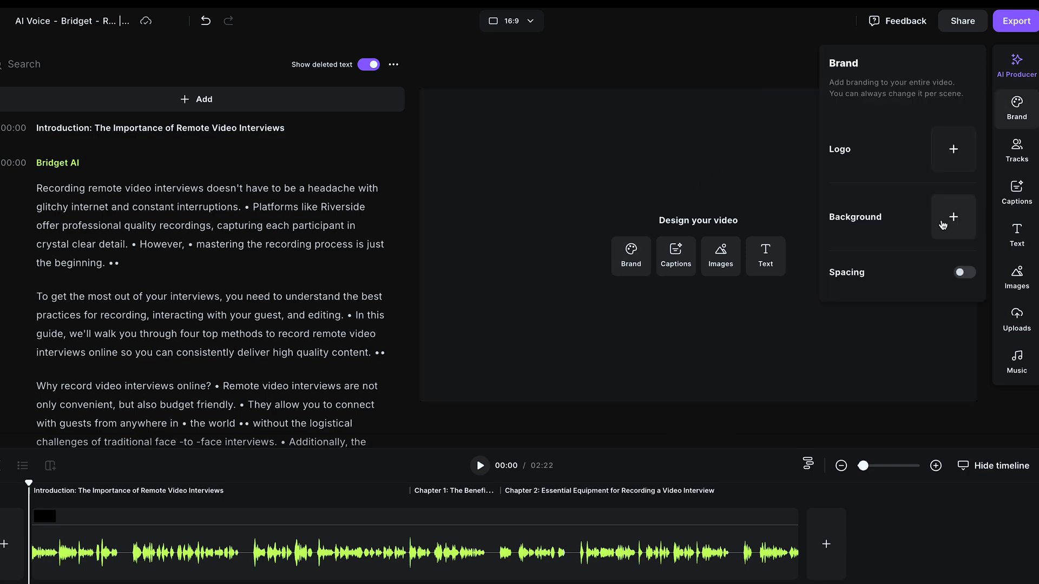
click(951, 222)
click(941, 95)
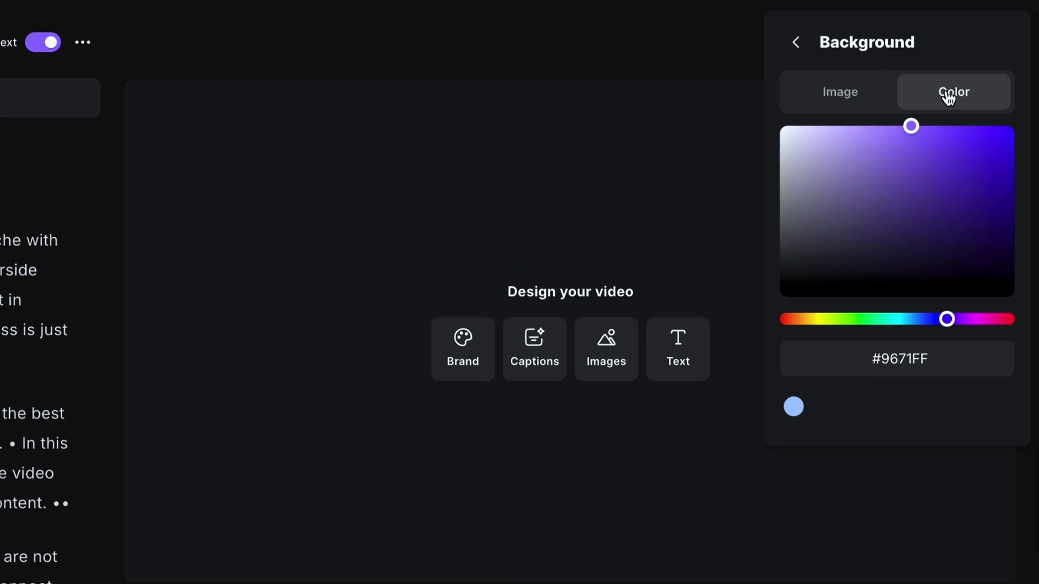
click(838, 95)
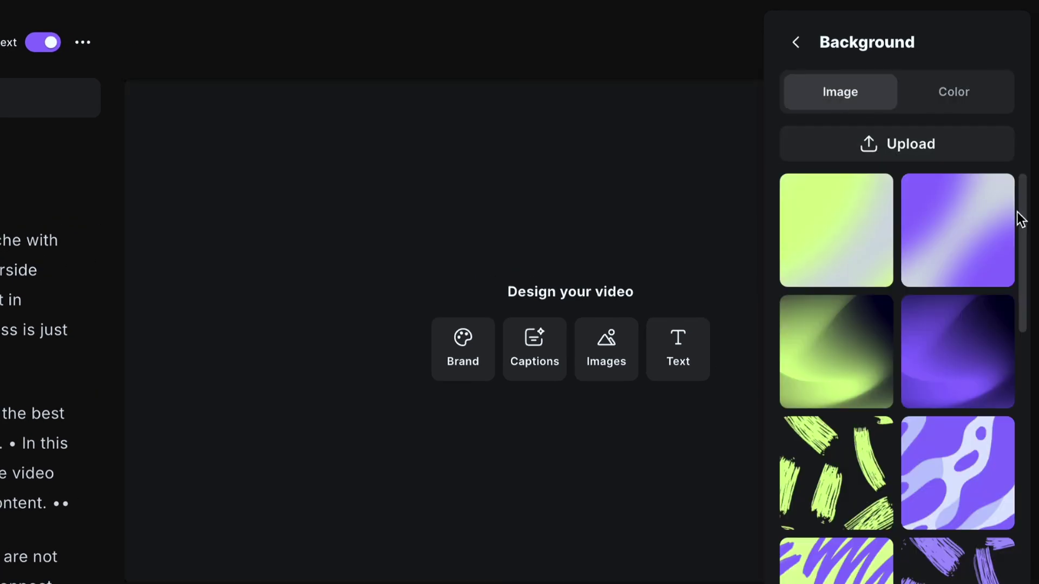
drag(1018, 219, 1021, 487)
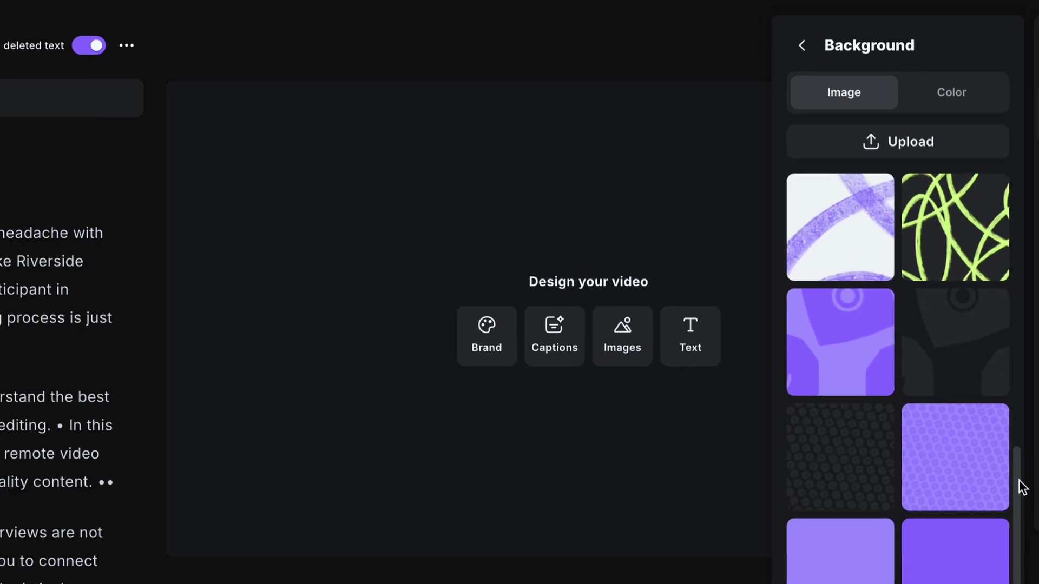
click(862, 520)
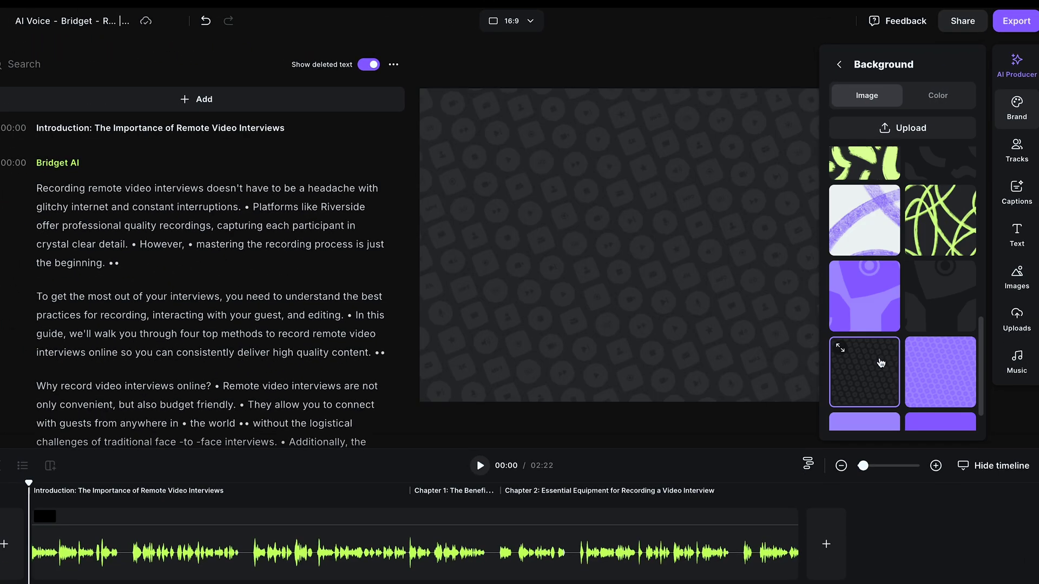
Add plain dark-box captions in Poppins Medium, shown one line at a time.
click(1008, 194)
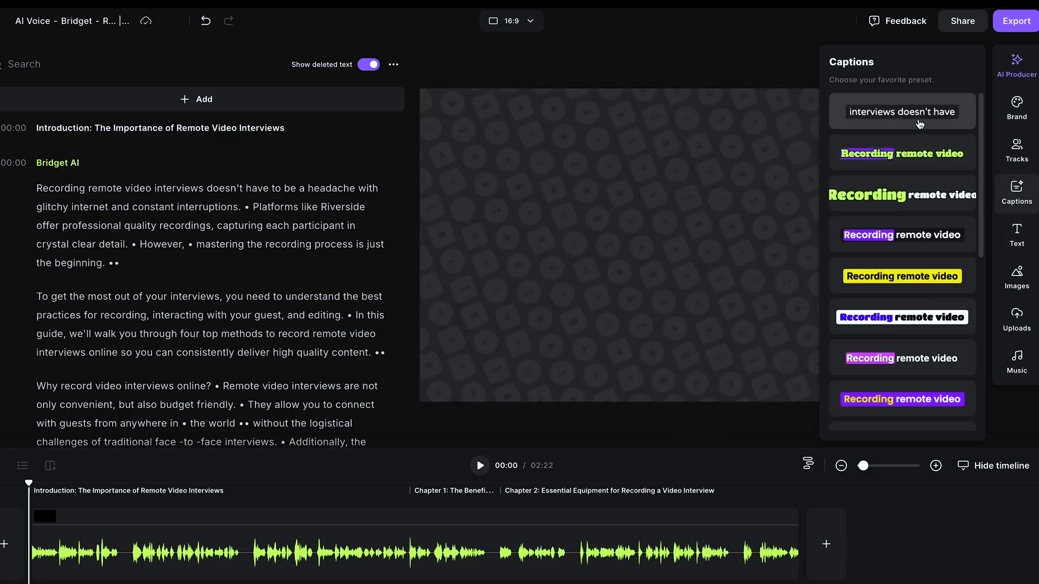
click(919, 125)
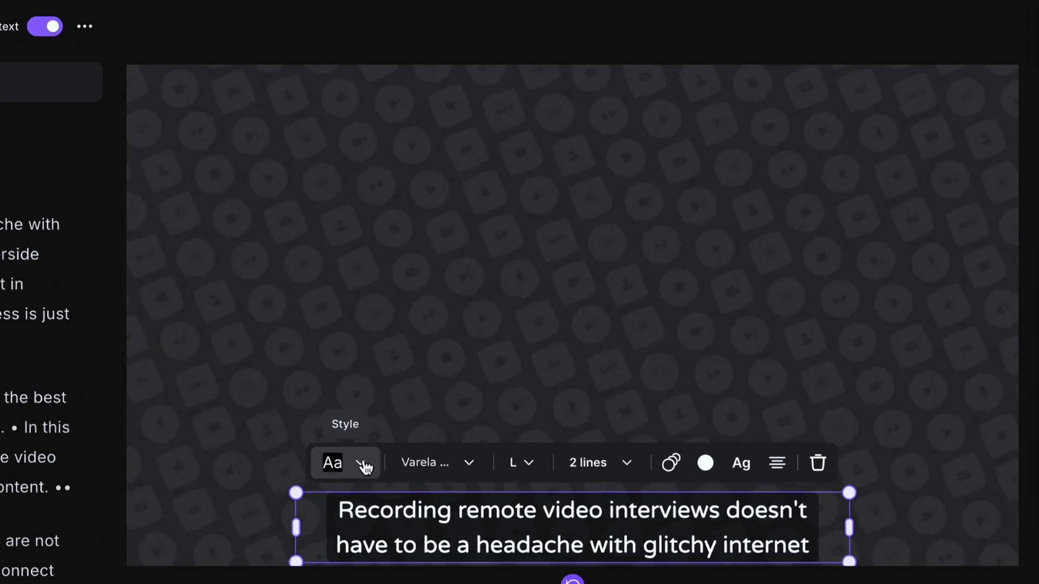
click(363, 464)
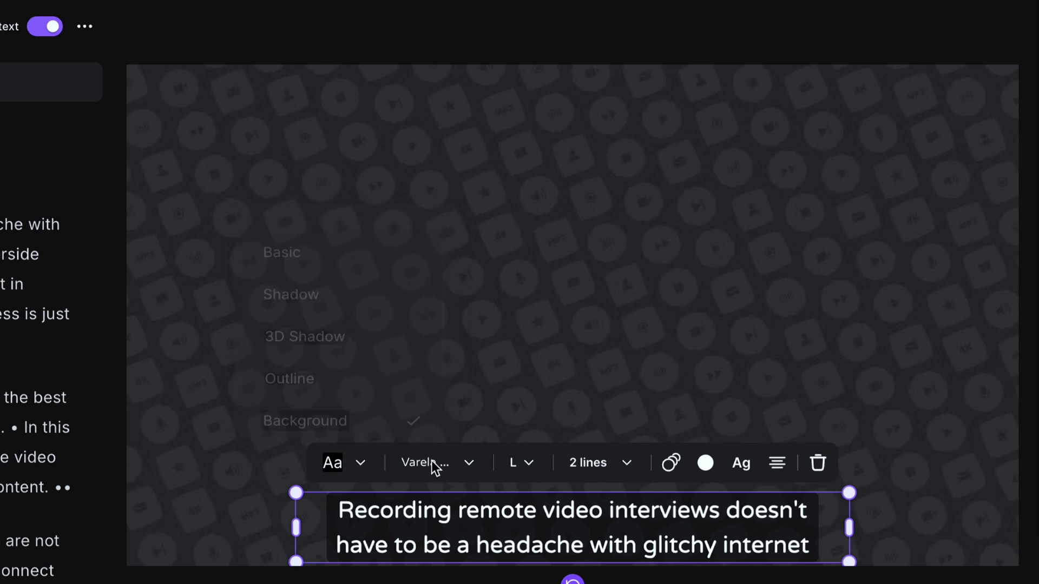
click(469, 463)
click(464, 238)
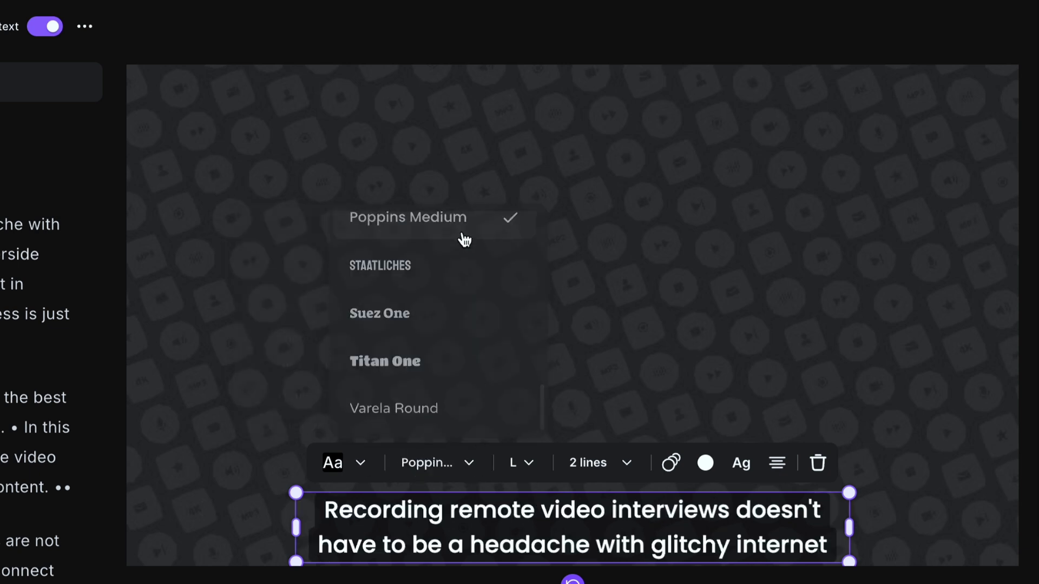
click(529, 464)
click(590, 462)
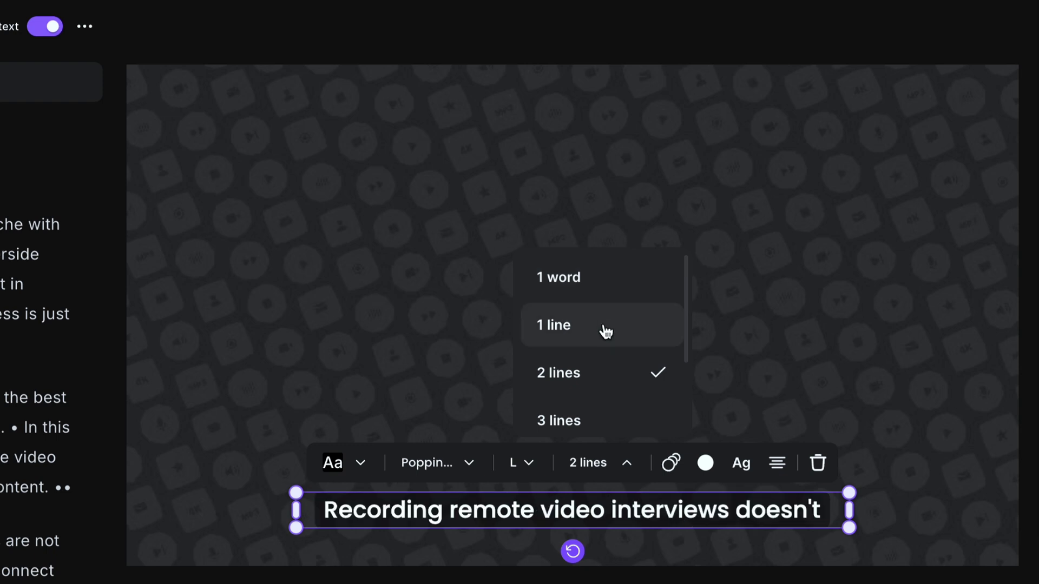
click(606, 331)
Review caption animation and colour options, then position the captions just below the frame's centre.
click(672, 467)
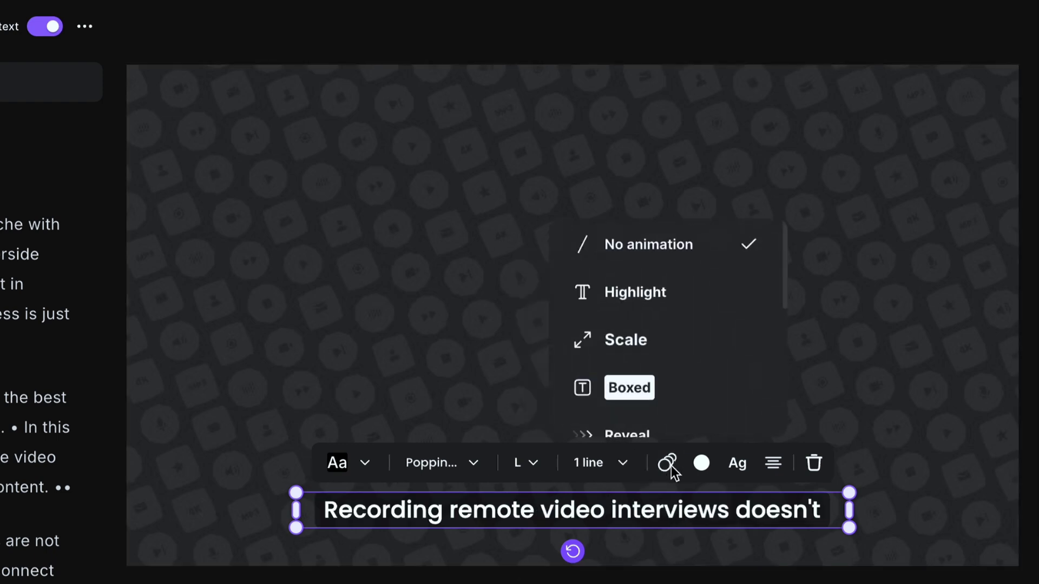
click(702, 463)
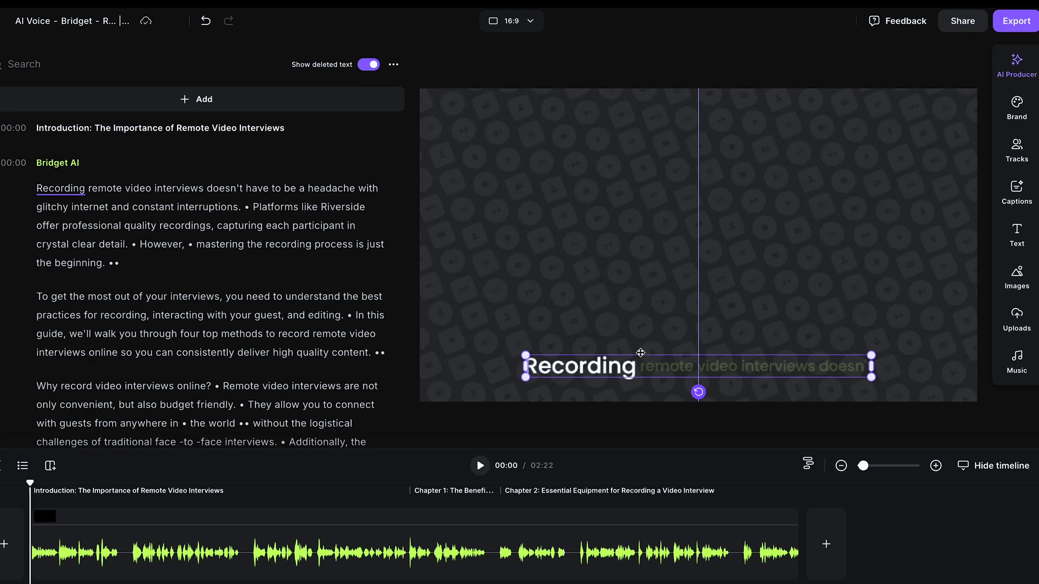
drag(489, 505, 489, 319)
drag(646, 248, 646, 258)
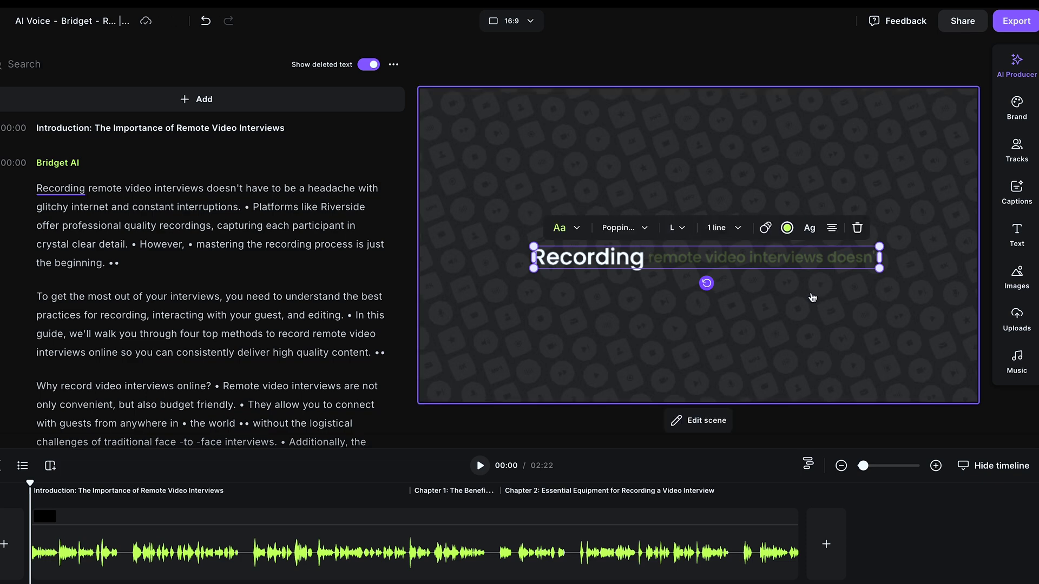
Correct the transcript's opening word by re-entering it as 'Recording'.
click(35, 187)
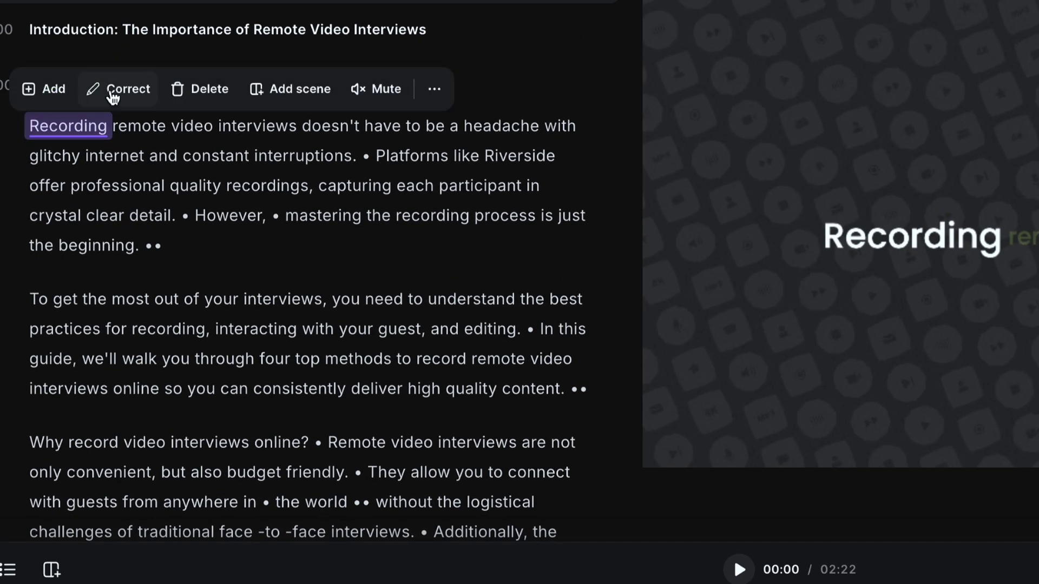
click(112, 91)
text(Recording)
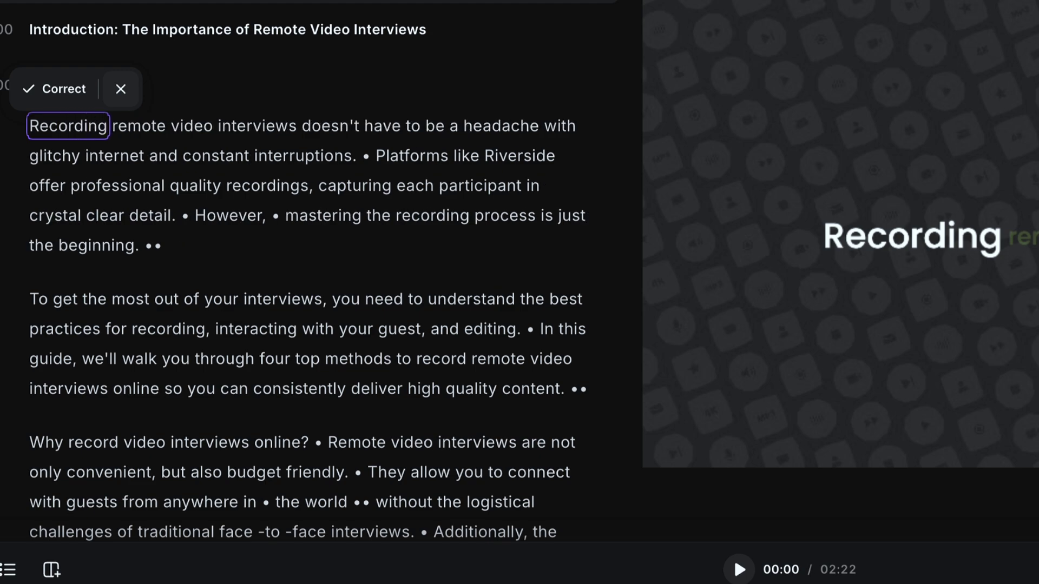
click(91, 87)
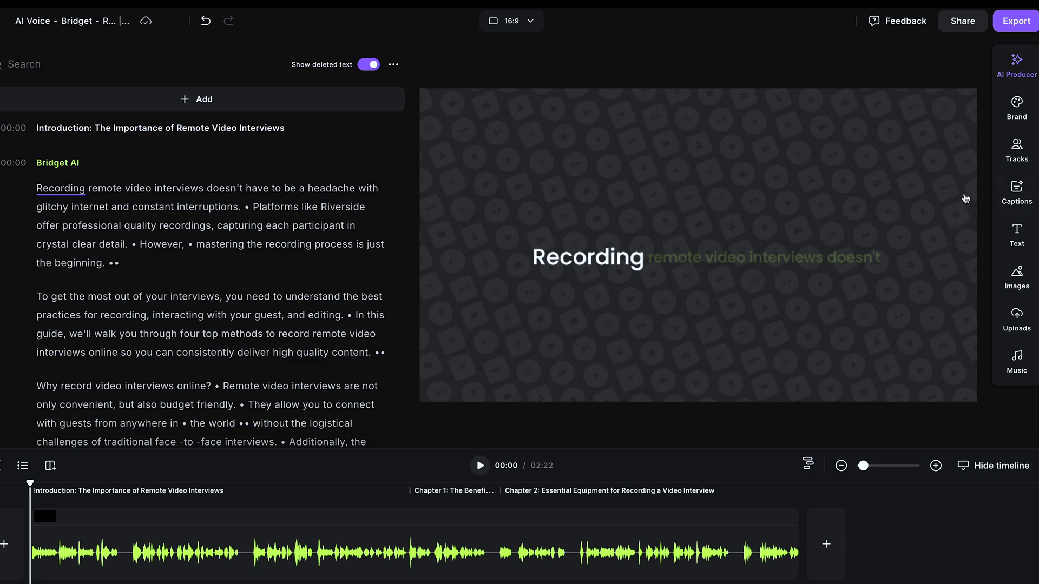
Add the title '4 Best Ways to Record Video Interviews Remotely Online' wrapped onto two lines.
click(1014, 238)
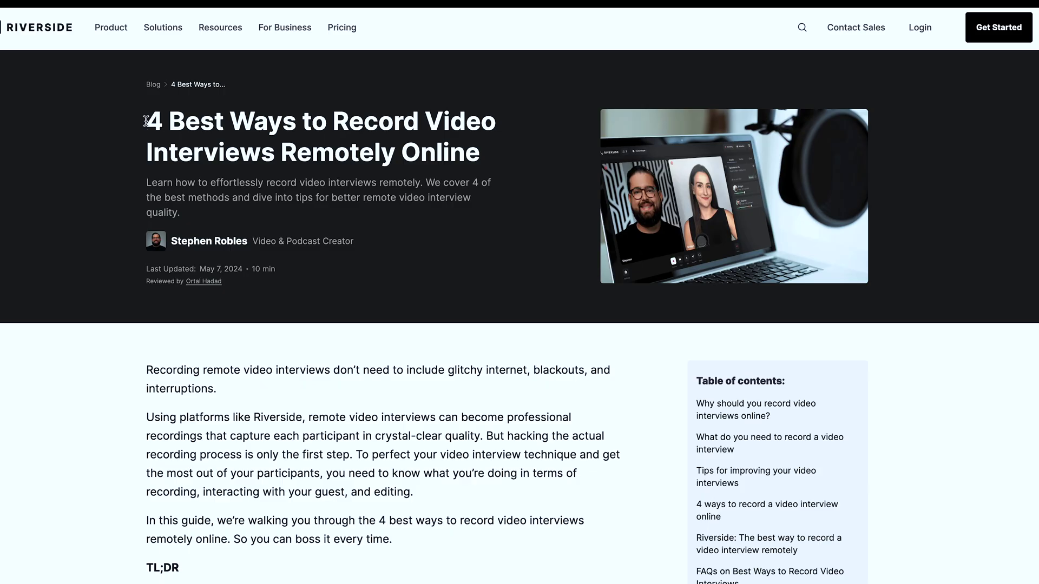
drag(146, 122, 495, 164)
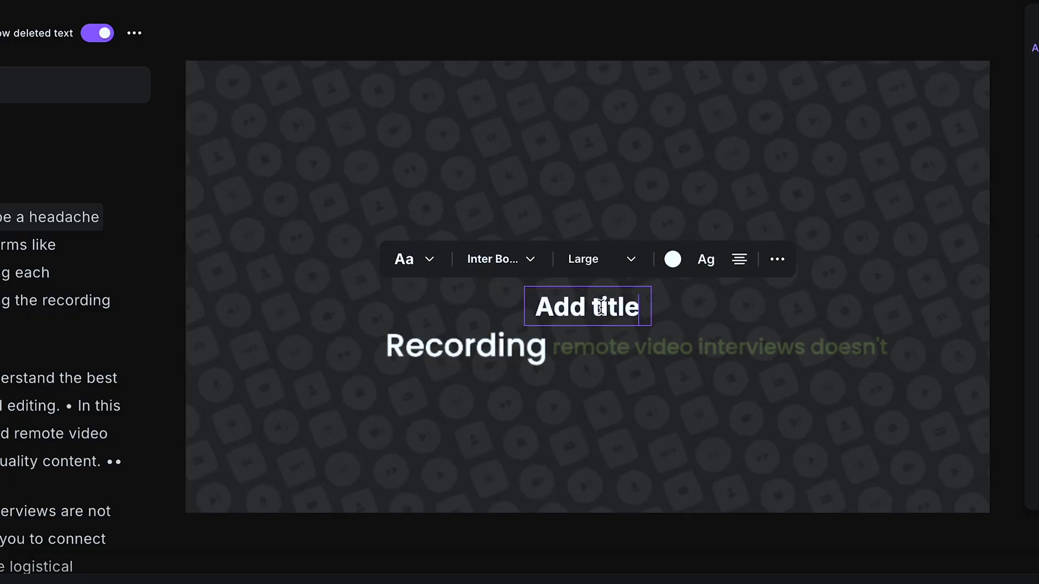
text(4 Best Ways to Record Video Interviews Remotely Online)
click(529, 261)
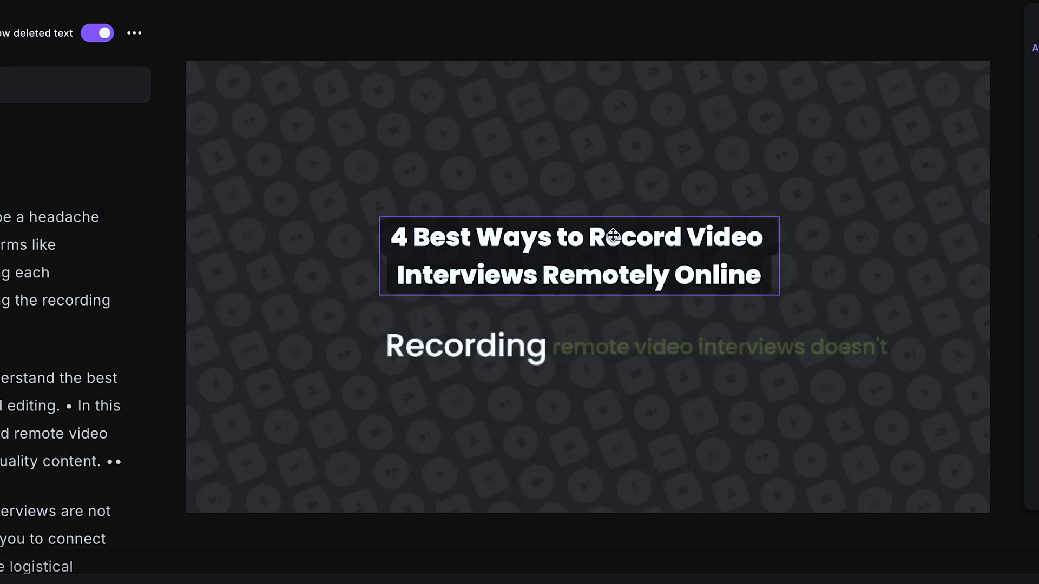
drag(614, 245, 615, 248)
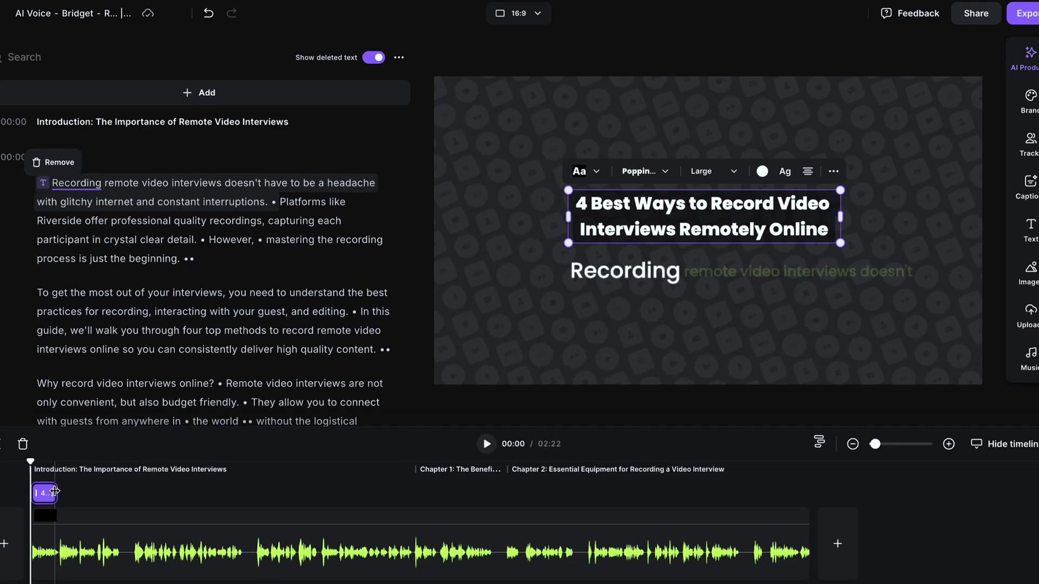
Extend the title clip to 02:13.6 and preview the captions from 00:03.
drag(83, 450, 519, 481)
drag(333, 514, 800, 519)
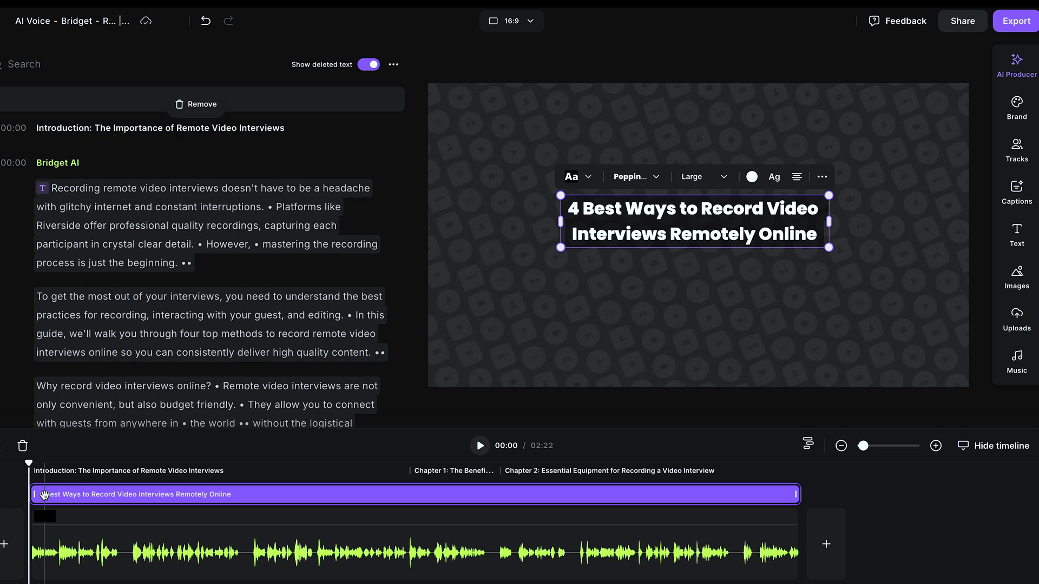
click(44, 495)
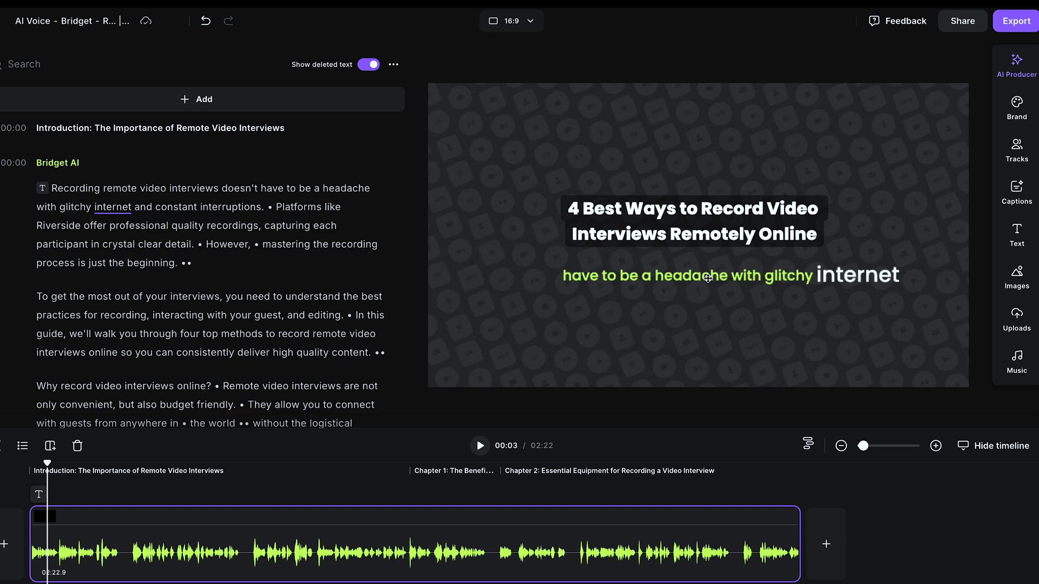
Search royalty-free images and add the laptop-and-microphone photo to the video.
click(1016, 276)
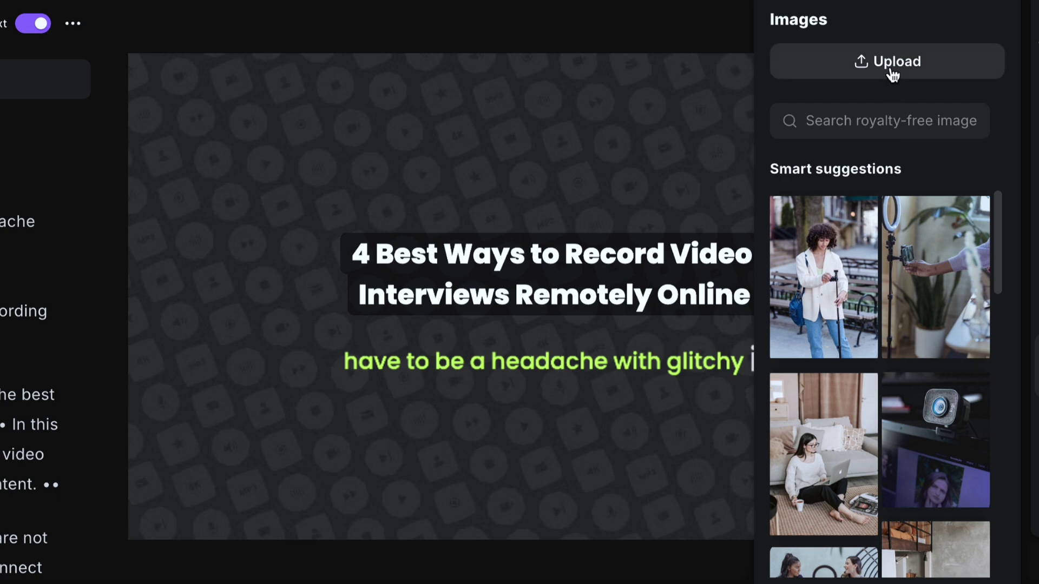
click(877, 124)
key(ctrl+v)
key(Return)
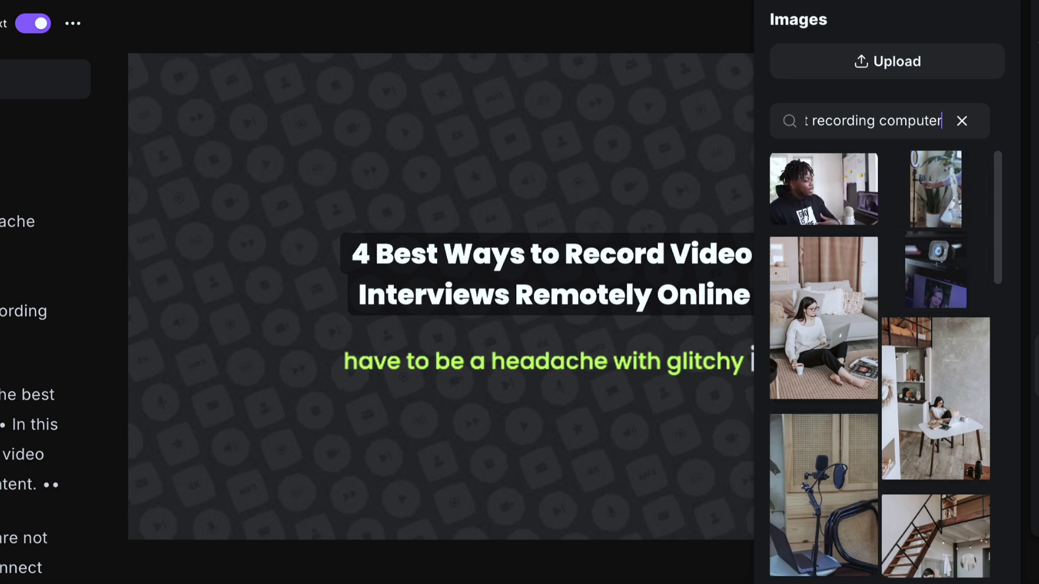
scroll(823, 318, down, 1)
click(814, 280)
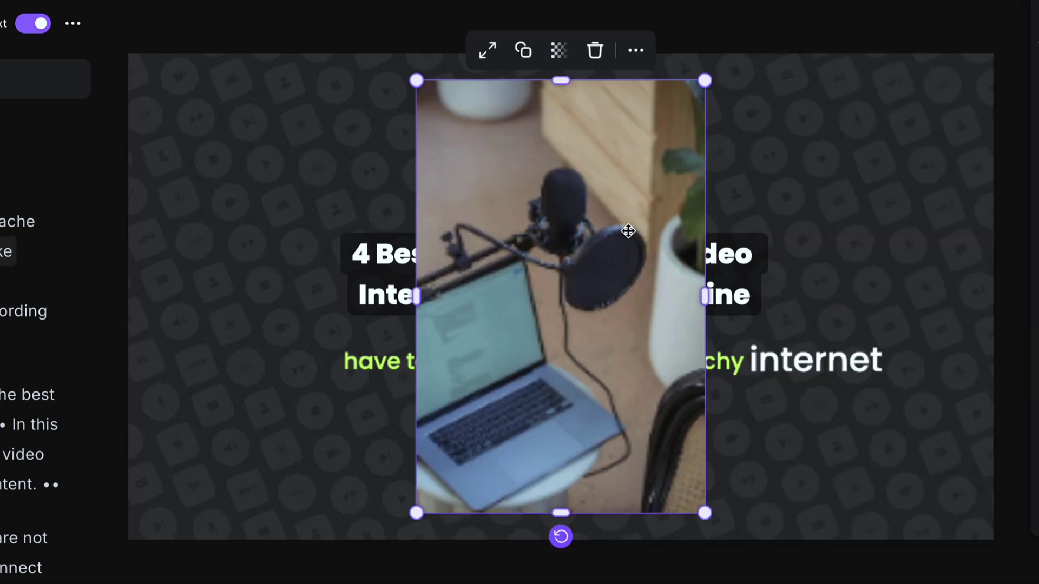
Move the photo top-left, enlarge it to fill the left side, and extend its clip to 01:37.1.
drag(627, 231, 336, 204)
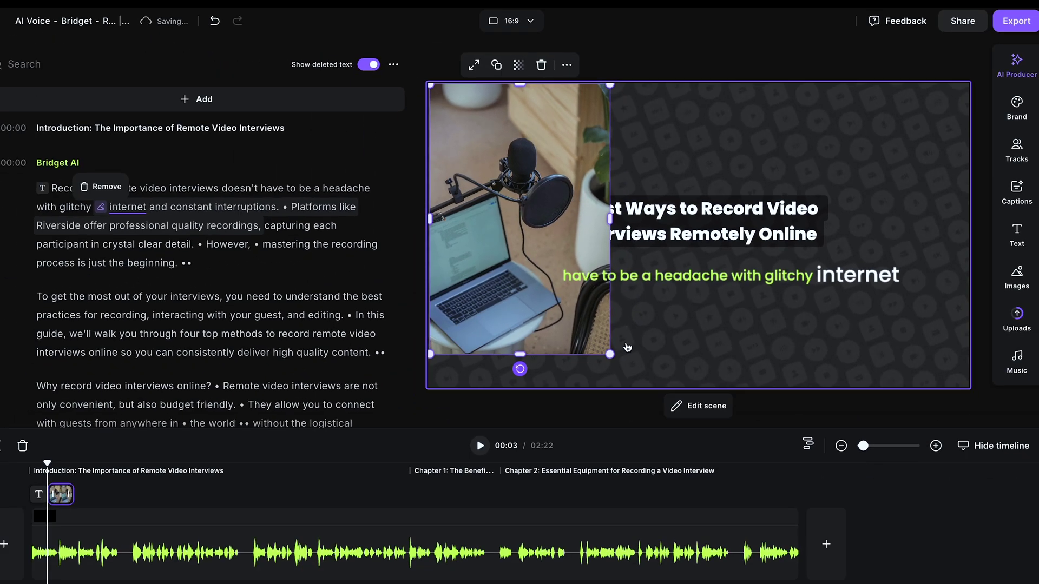
drag(611, 355, 643, 383)
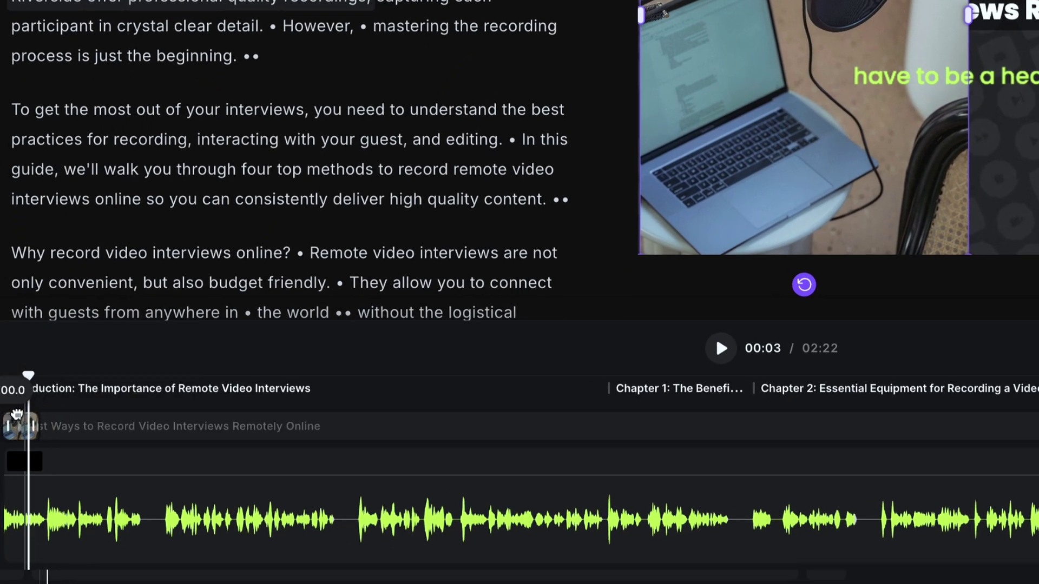
drag(20, 414, 913, 436)
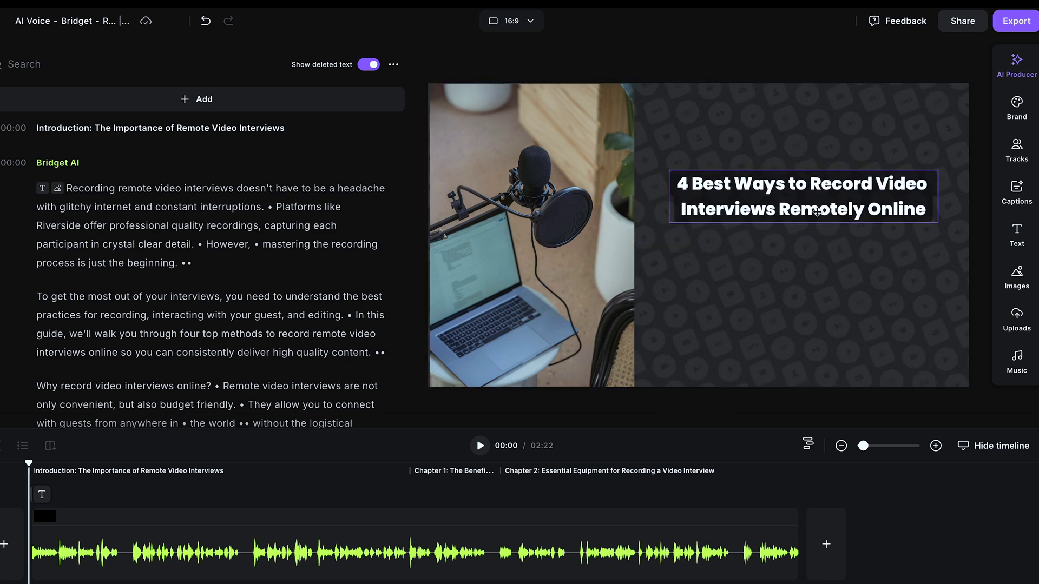
Shrink the captions to size S, trying medium first before settling on small.
click(747, 239)
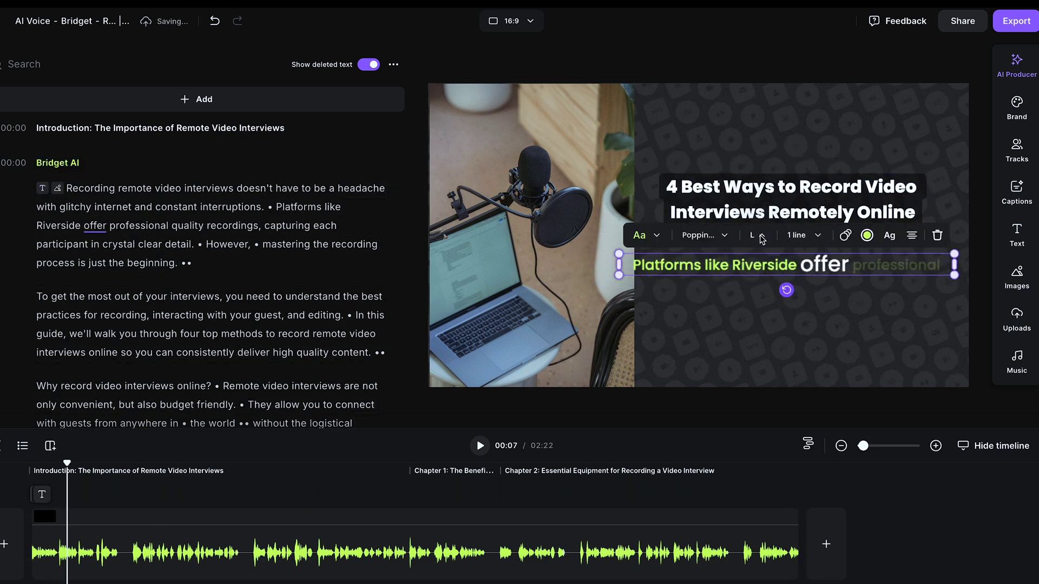
click(775, 240)
click(756, 140)
click(828, 280)
click(828, 265)
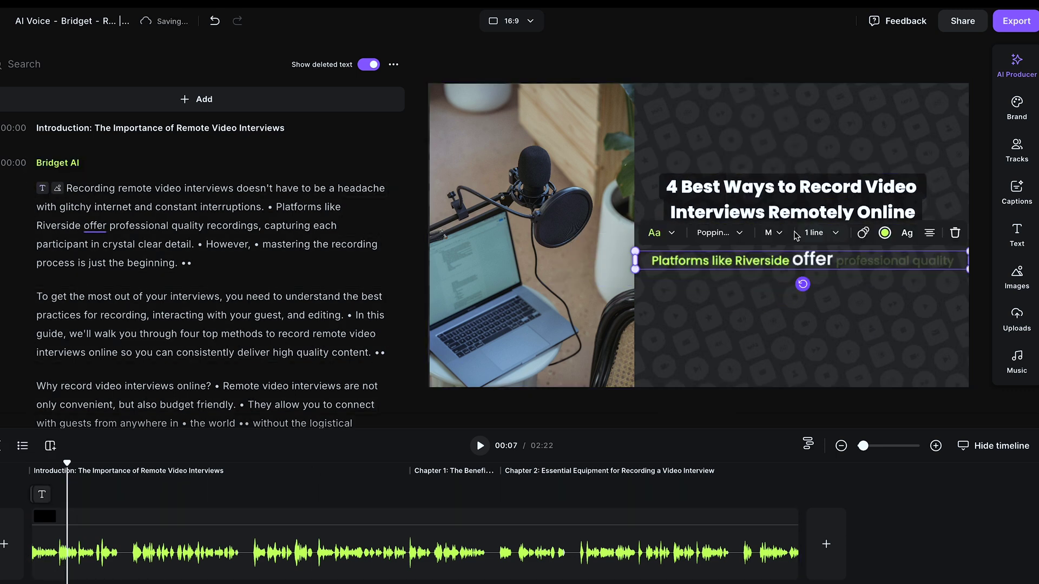
click(772, 233)
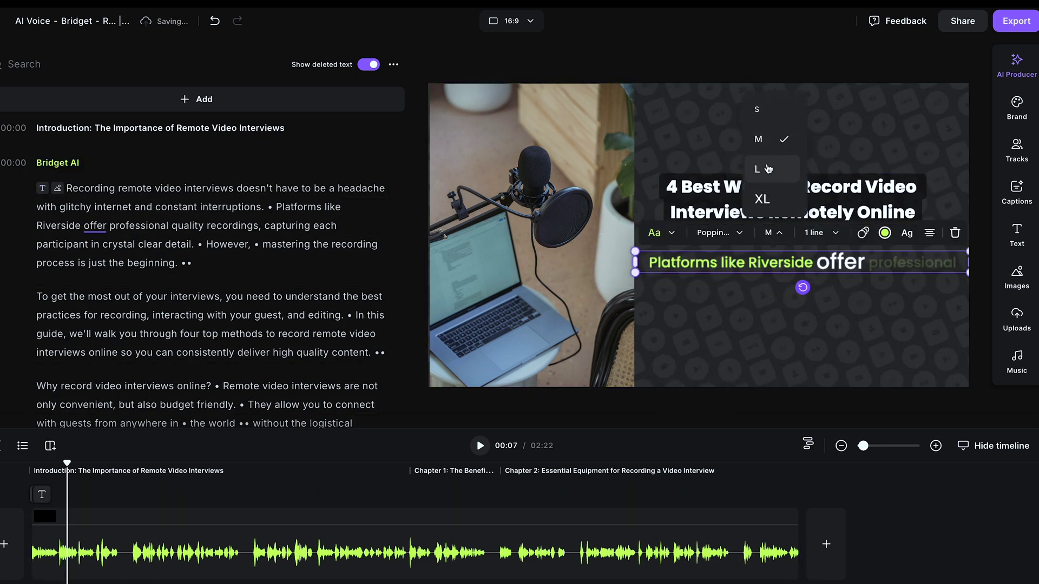
click(777, 111)
click(862, 400)
click(847, 232)
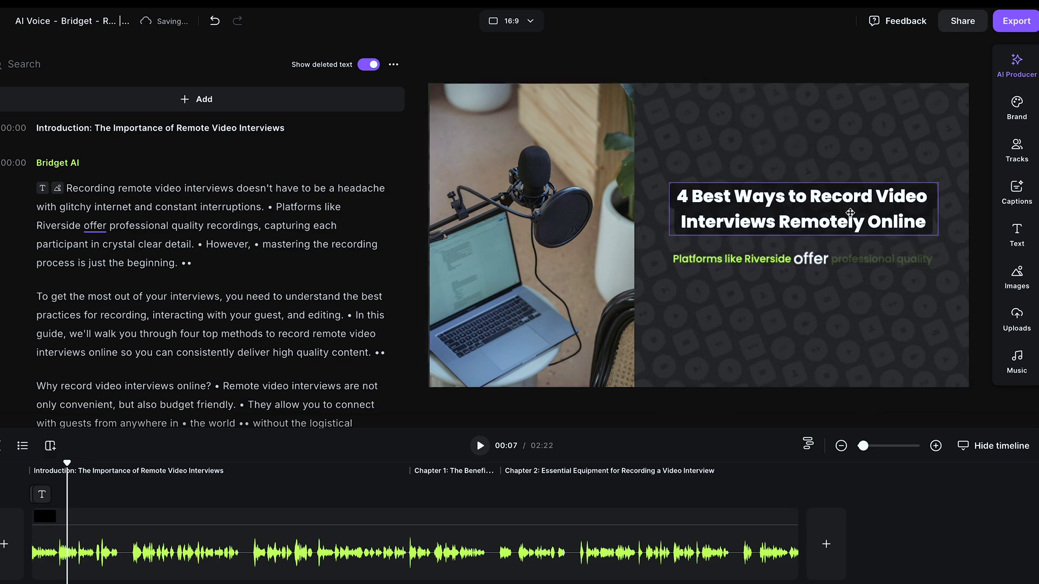
click(813, 164)
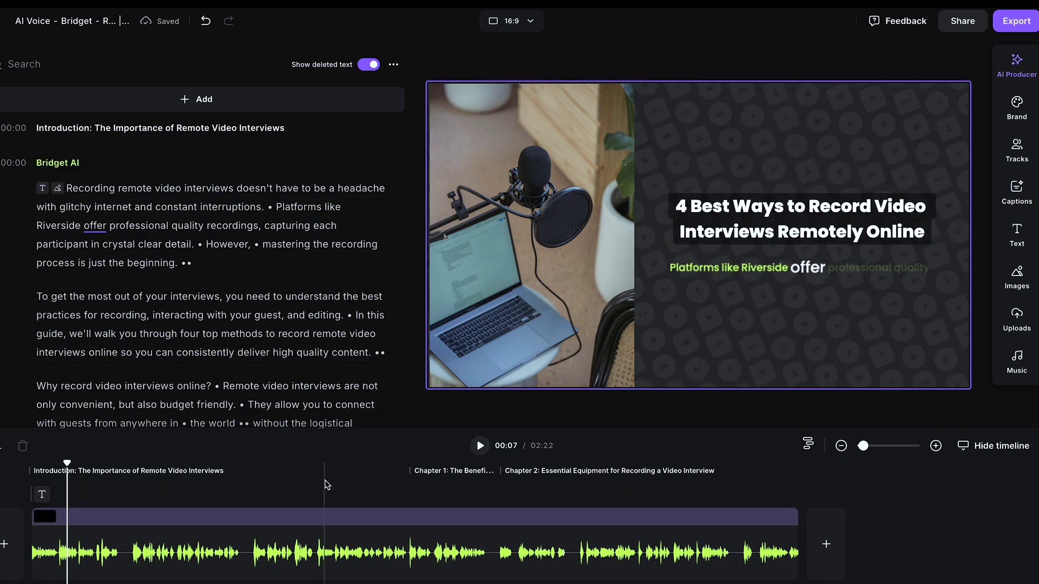
Play the edit from the start to check the smaller captions.
click(45, 499)
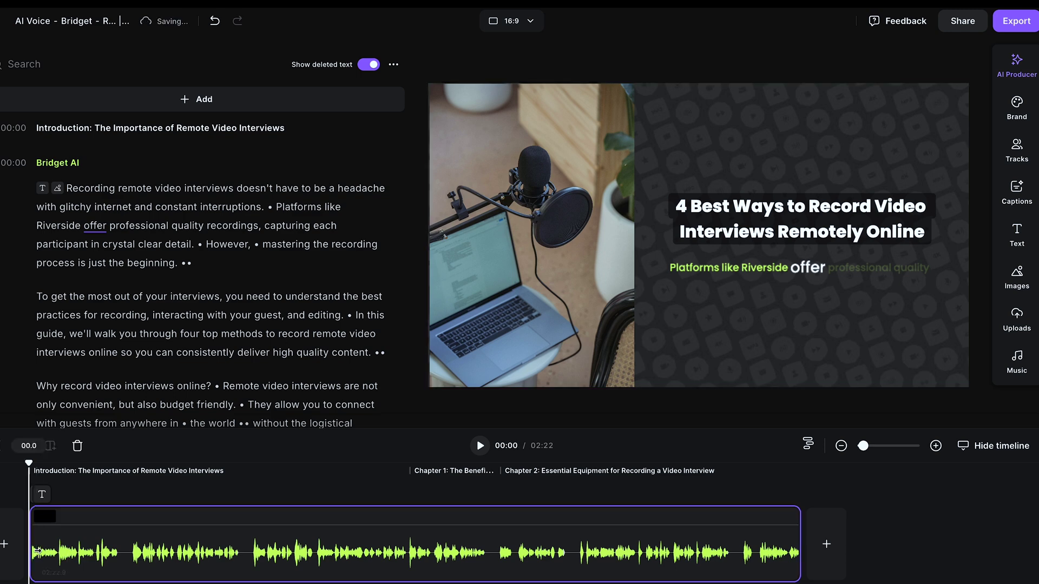
key(space)
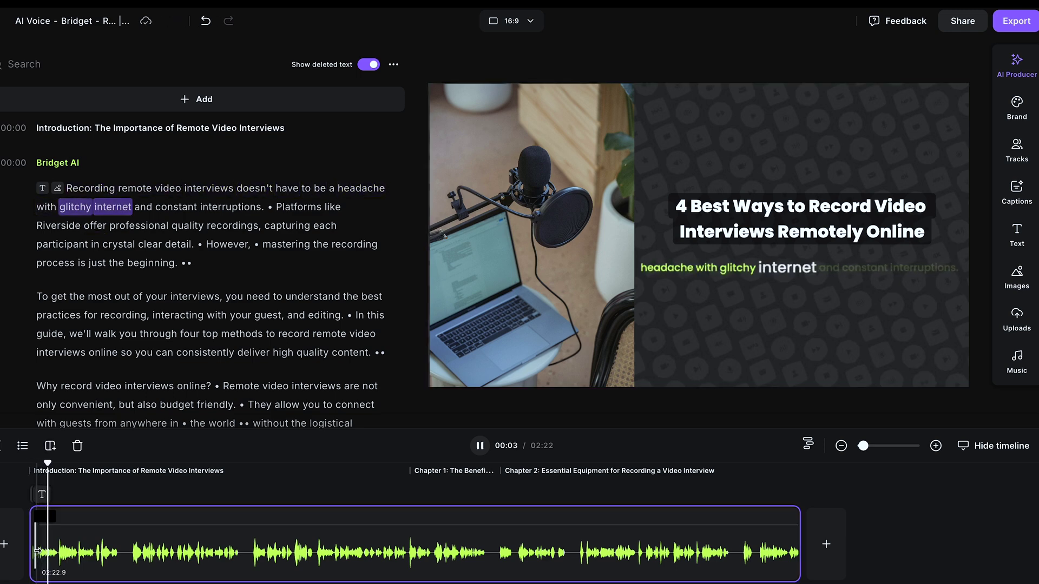
key(space)
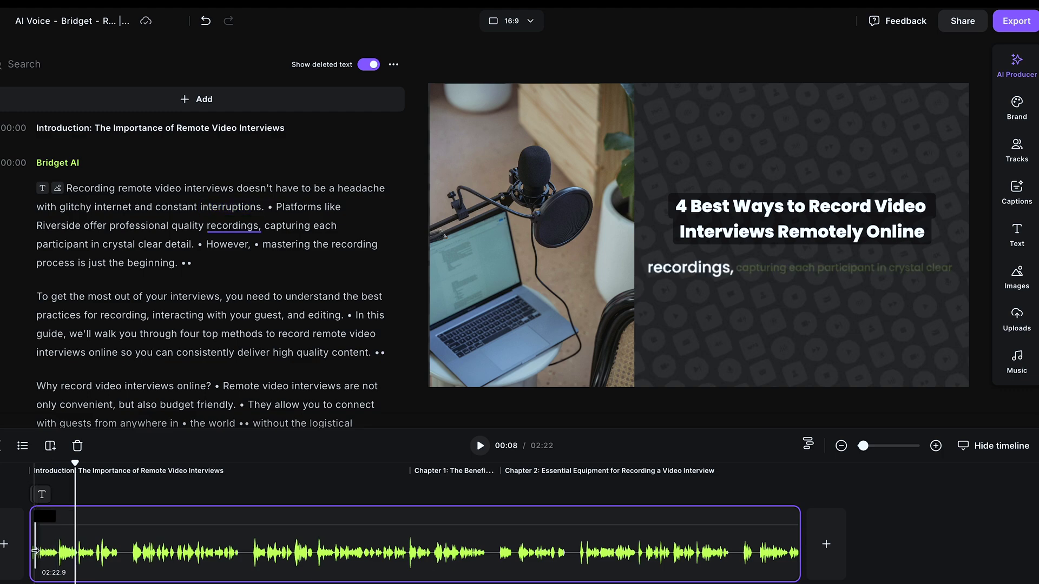
Add the ES_Sun Is Rising music track from uploads to the timeline.
click(1017, 360)
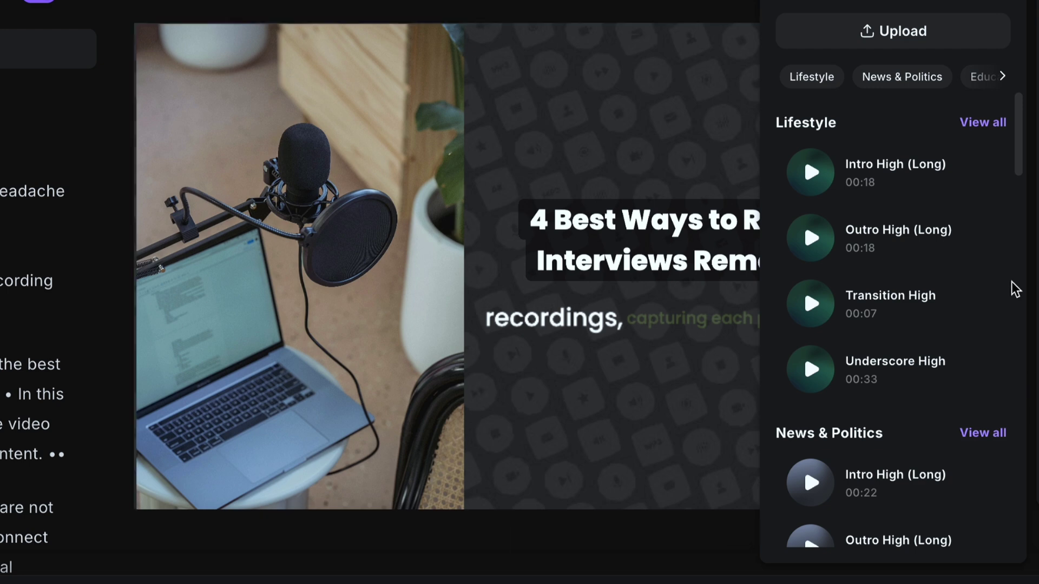
drag(1020, 156, 1022, 65)
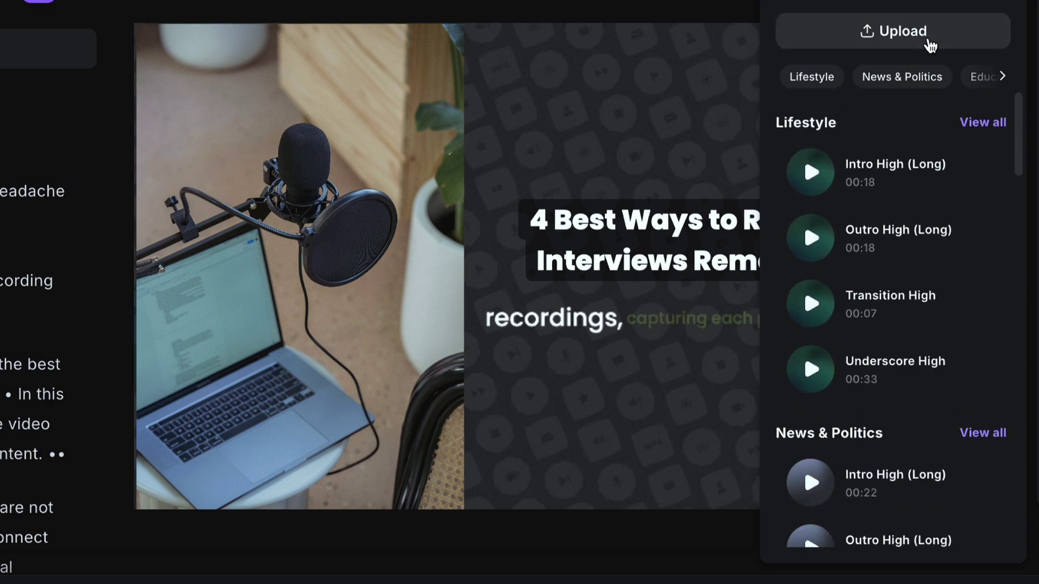
click(929, 38)
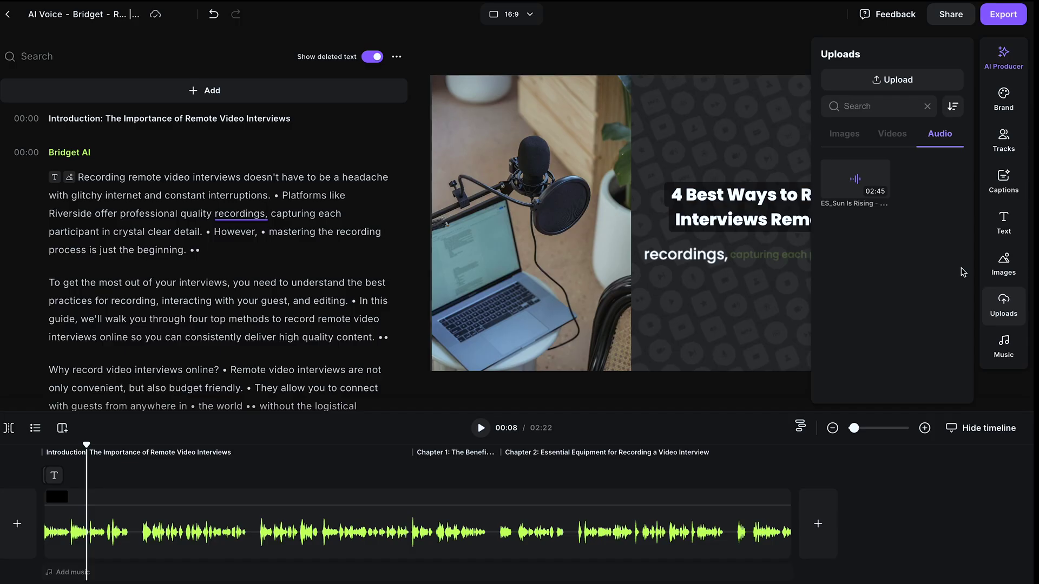
click(858, 187)
click(821, 325)
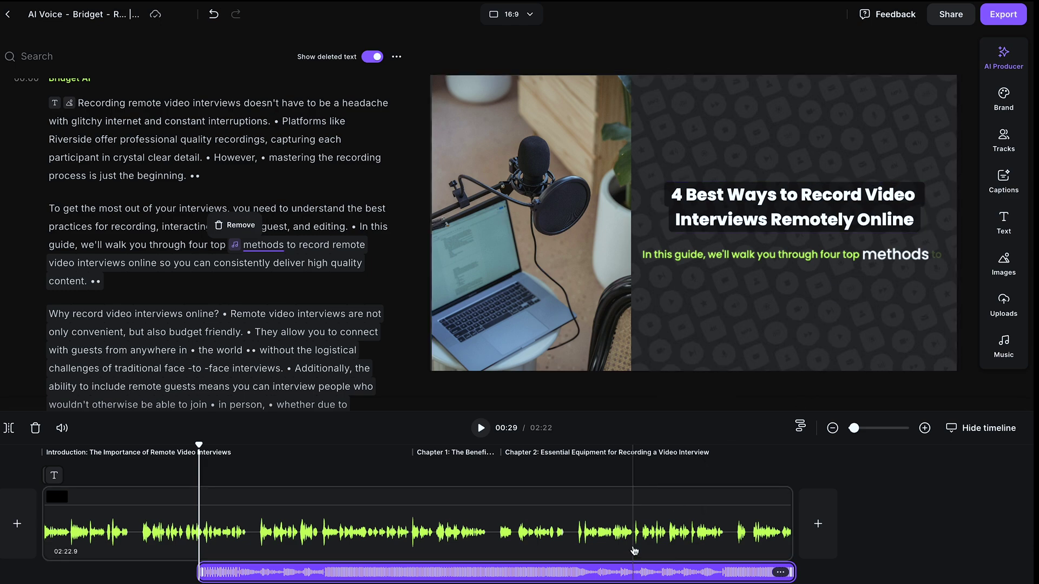
Move the music to start at 00:00, lower it to 32% volume, and preview the mix.
drag(634, 551, 380, 582)
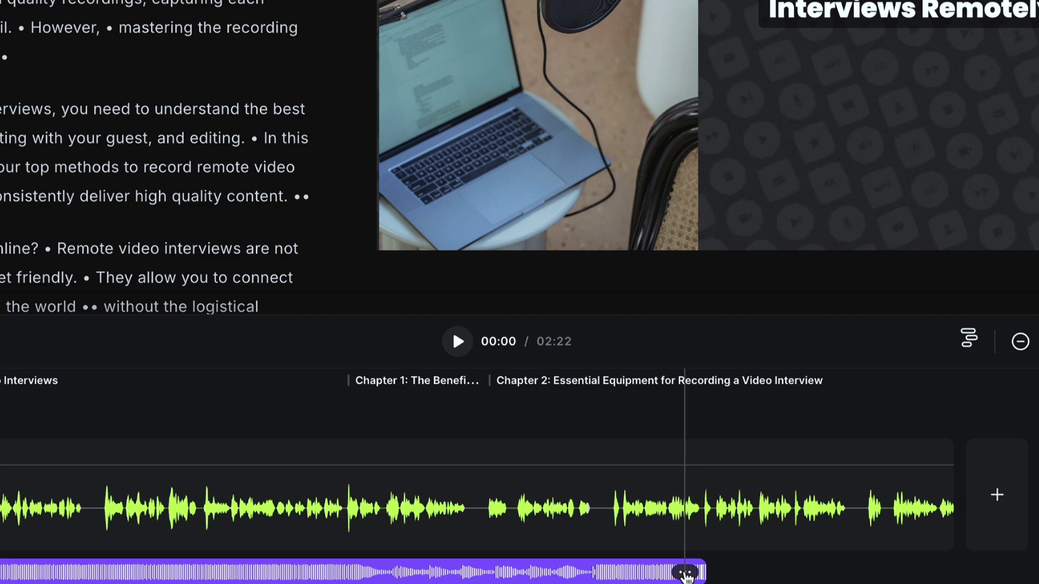
click(684, 573)
click(638, 457)
drag(573, 522, 533, 526)
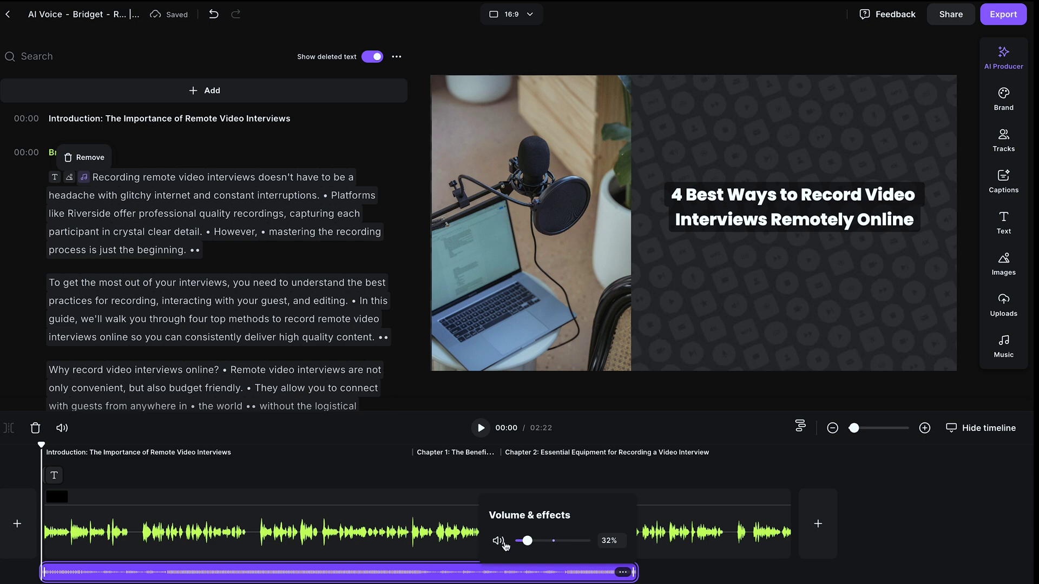
key(space)
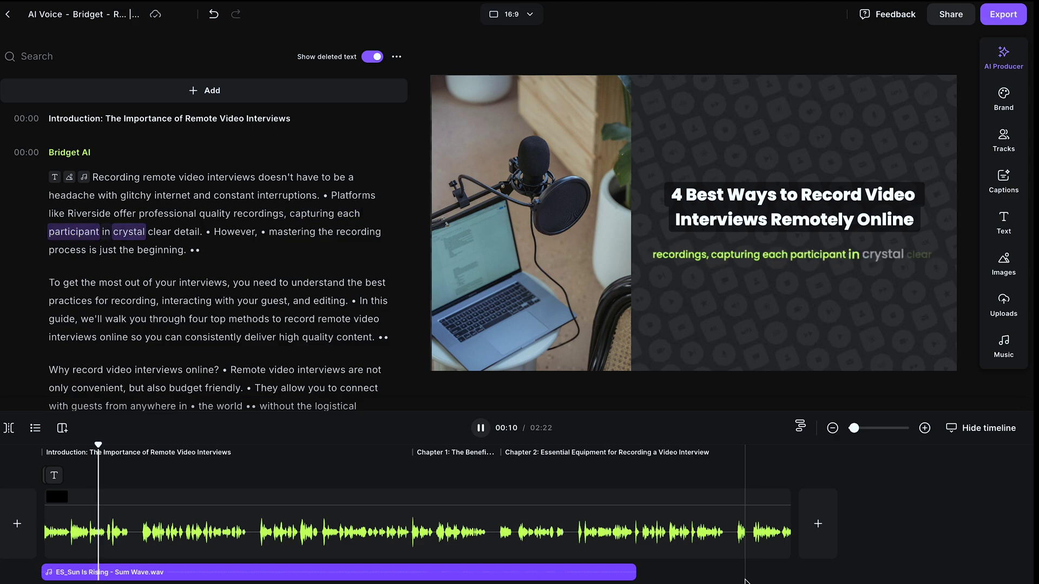
key(space)
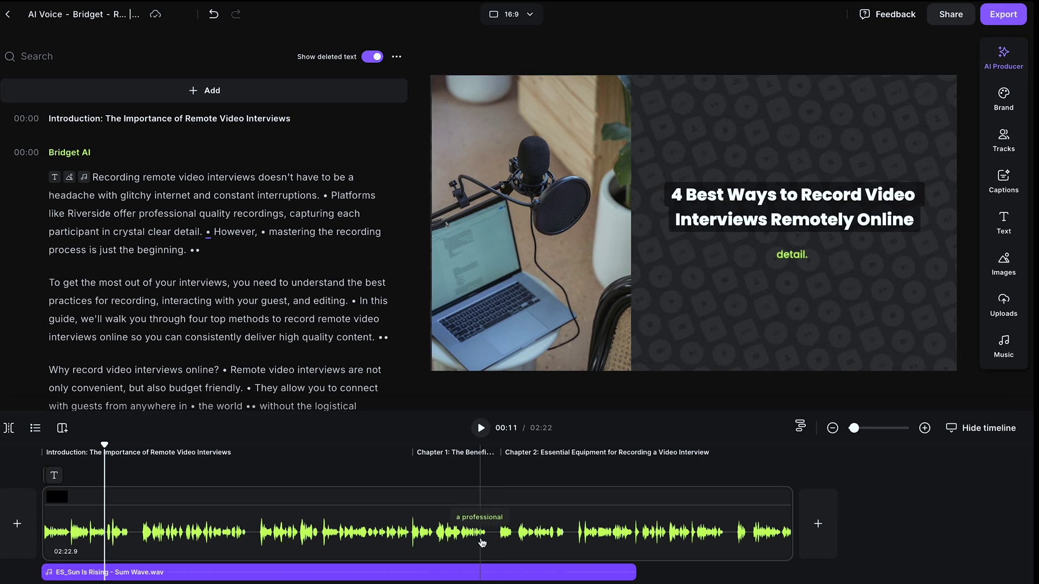
Apply Balanced pacing in AI Producer to cut six pauses (16.3s) from the voice.
click(1003, 57)
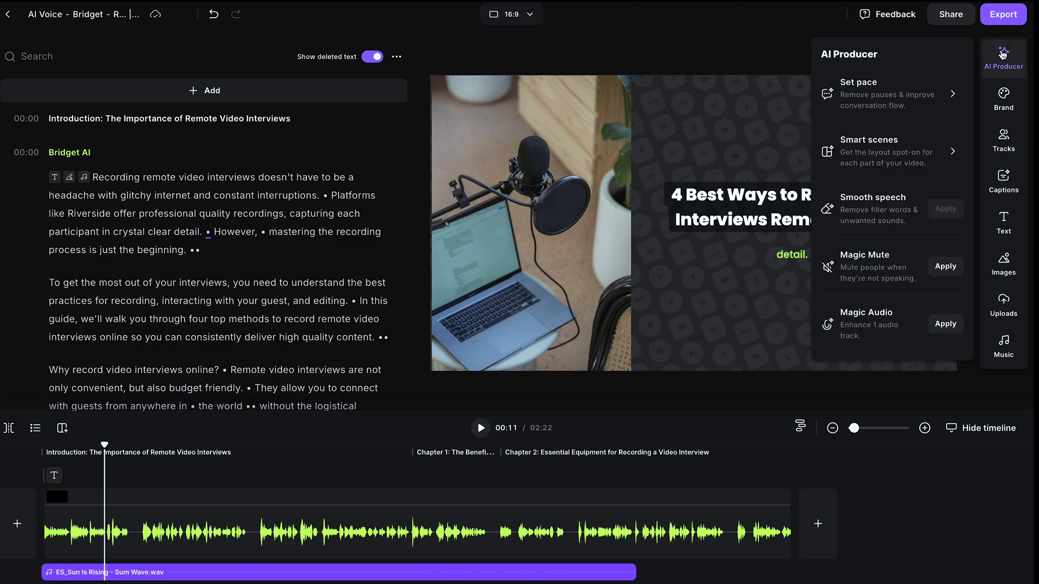
click(957, 91)
drag(724, 214, 838, 226)
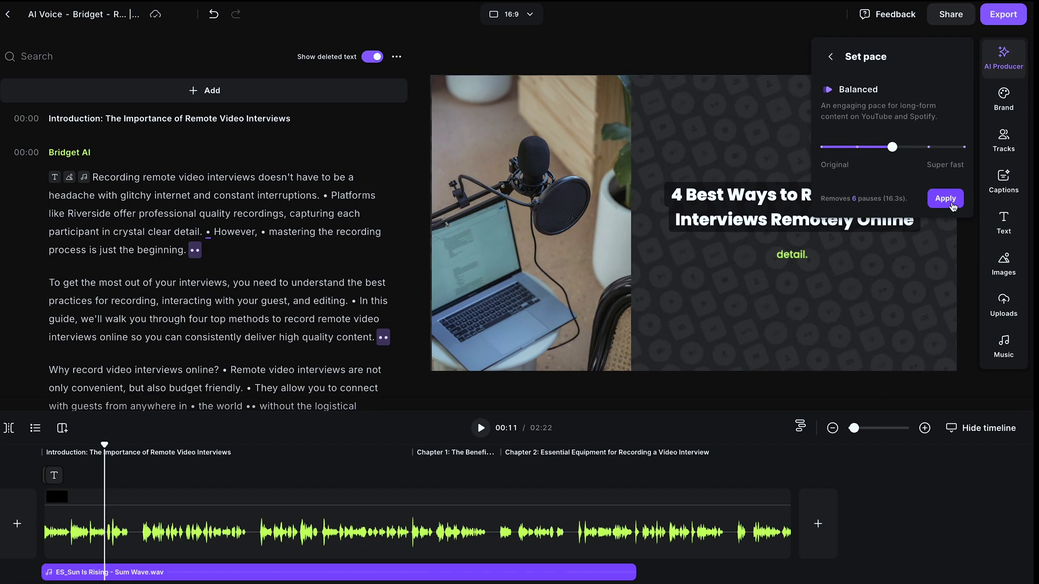
click(947, 199)
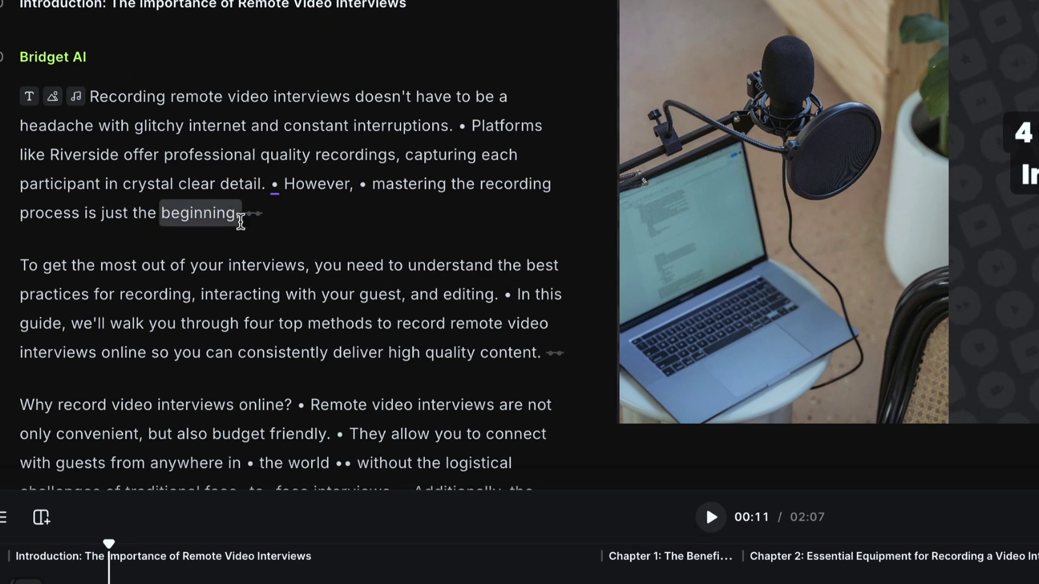
drag(239, 219, 145, 131)
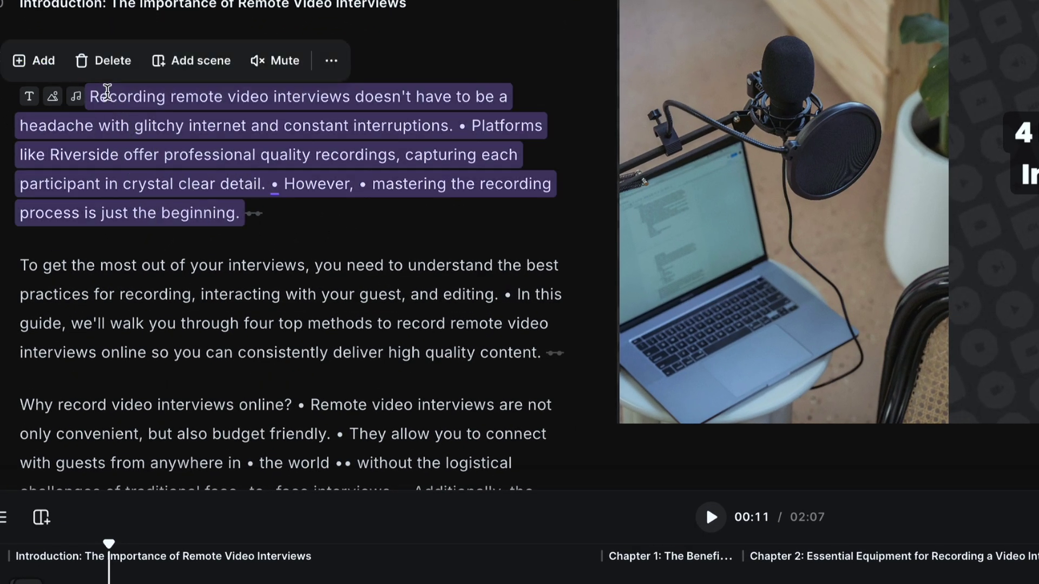
key(BackSpace)
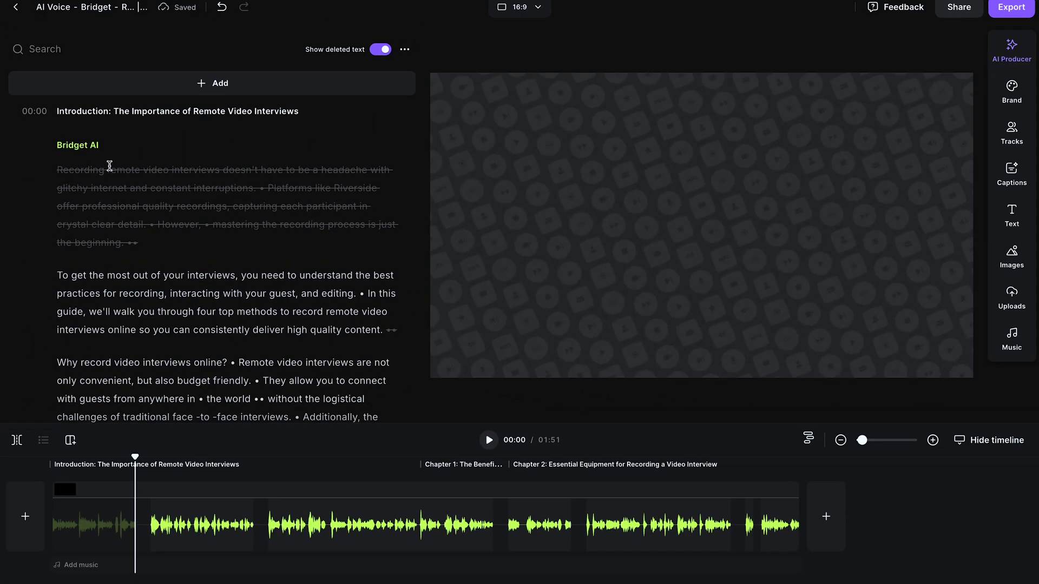
key(ctrl+z)
key(space)
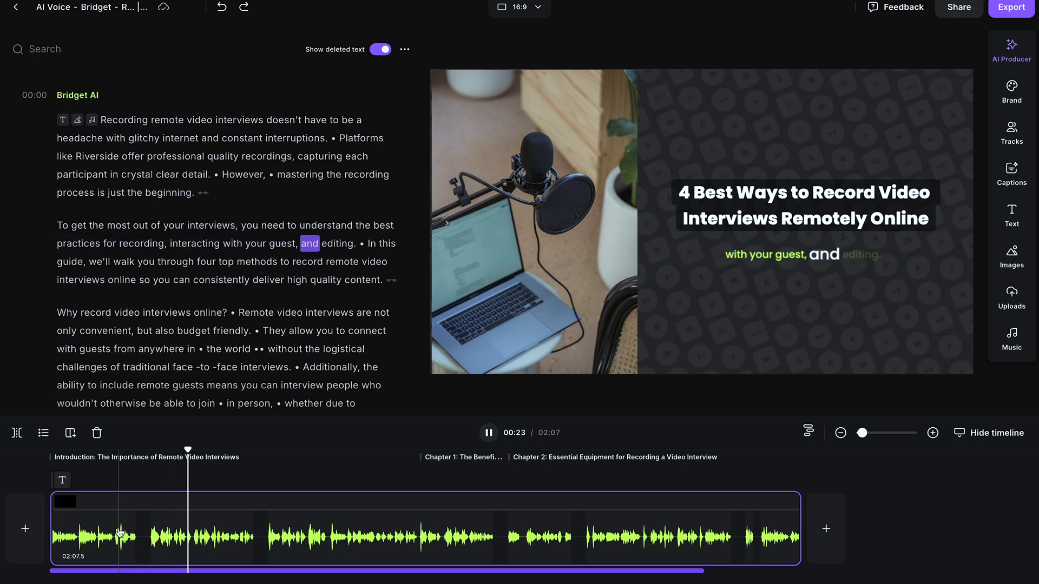
key(space)
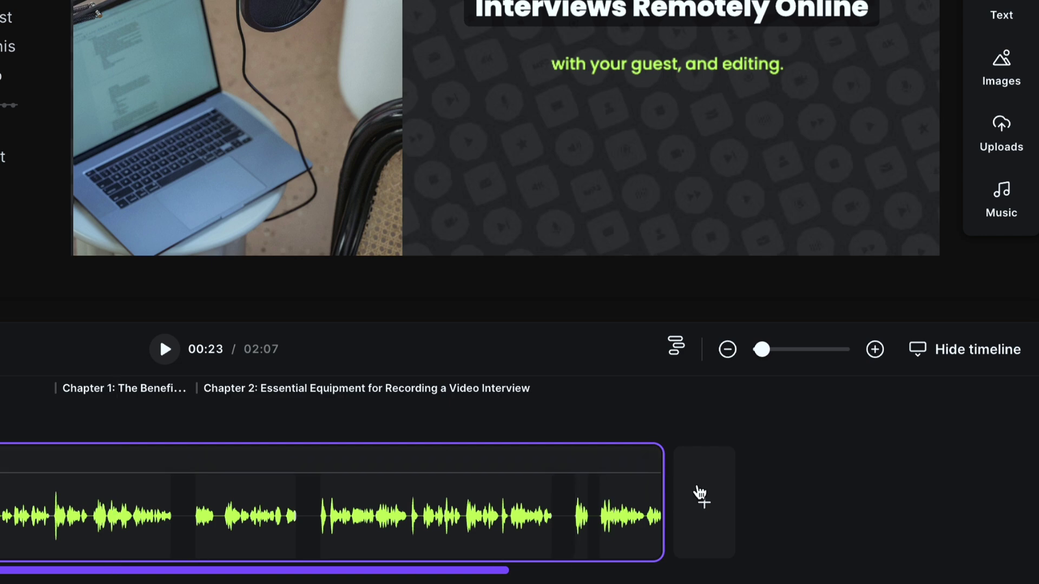
Add an AI voice chapter after the original audio and stretch the title clip to the timeline end.
click(709, 518)
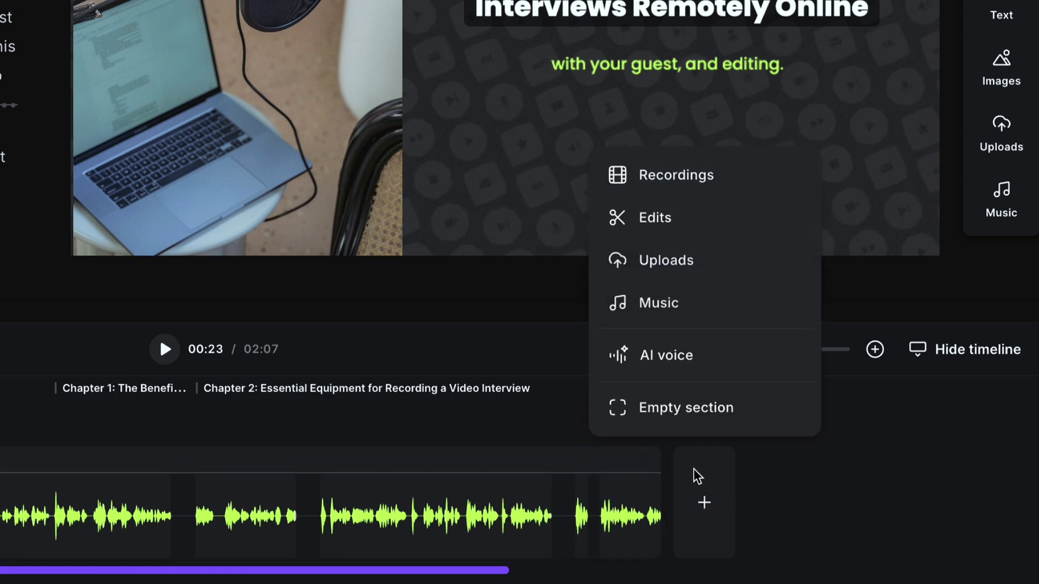
click(707, 373)
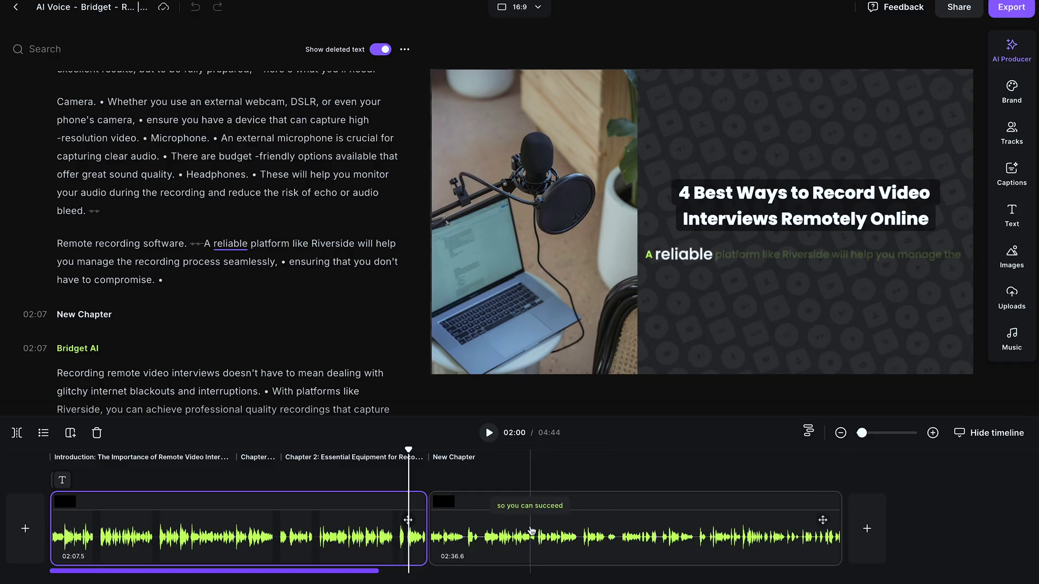
click(444, 485)
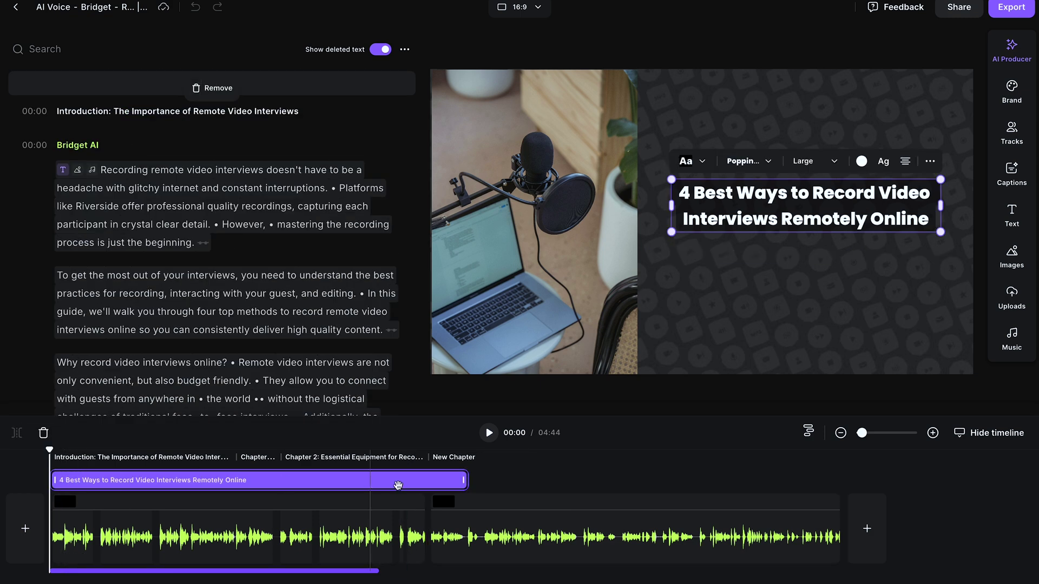
drag(466, 480, 847, 489)
drag(63, 480, 108, 473)
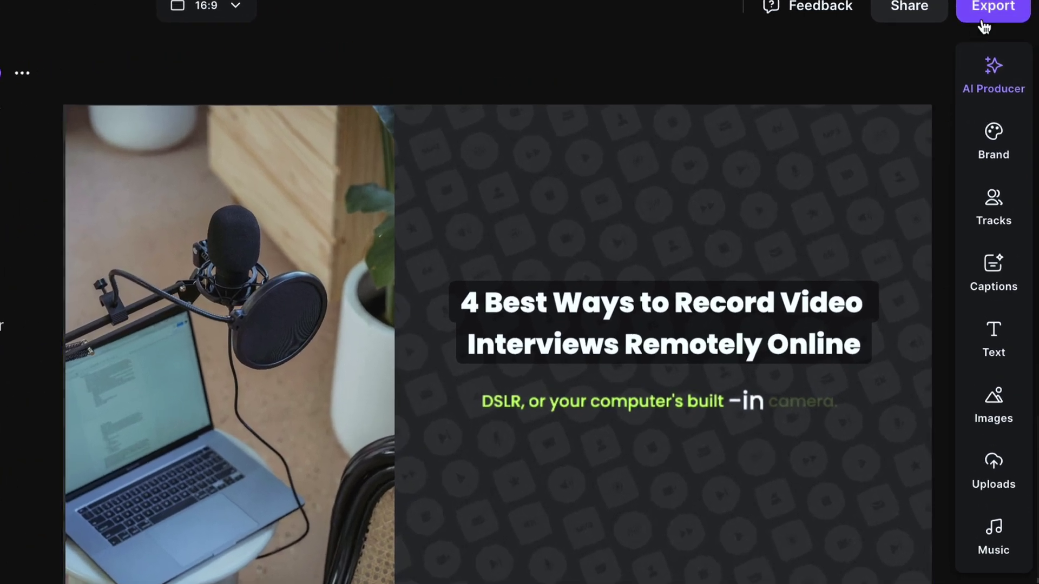
Export the edit at 2160p 4K and go to the exports list.
click(984, 26)
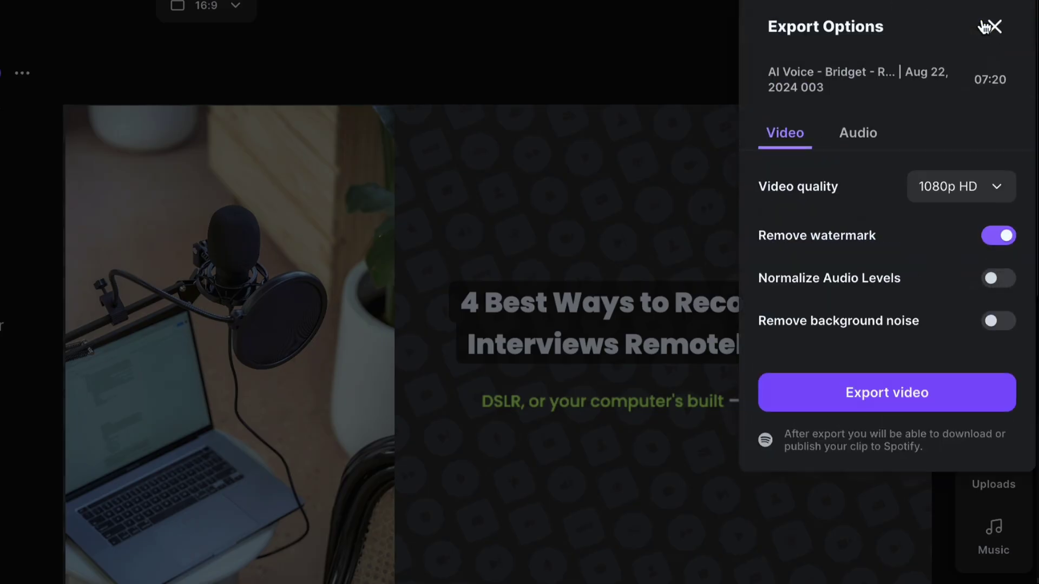
click(1006, 188)
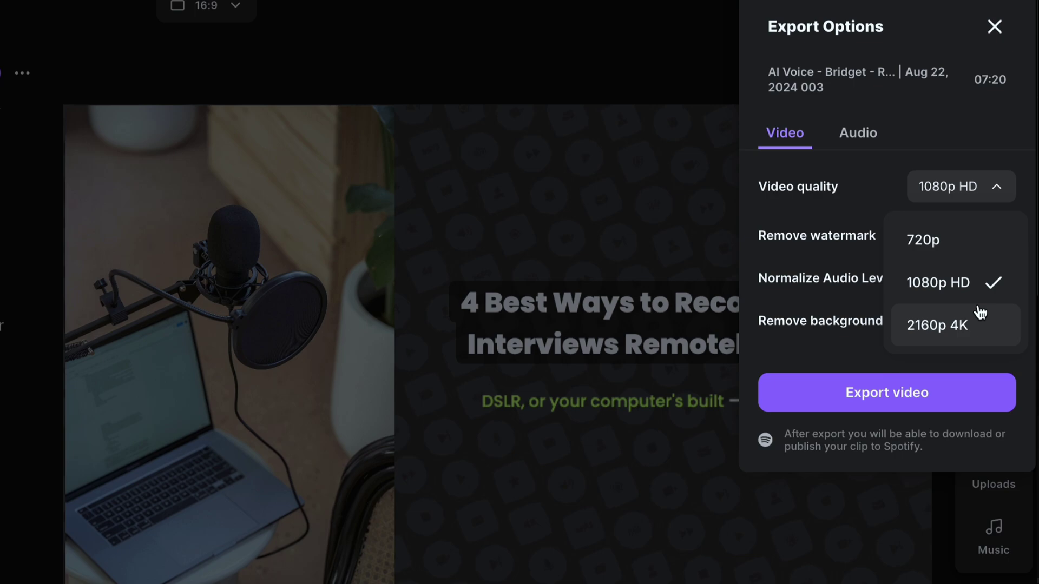
click(982, 332)
click(887, 393)
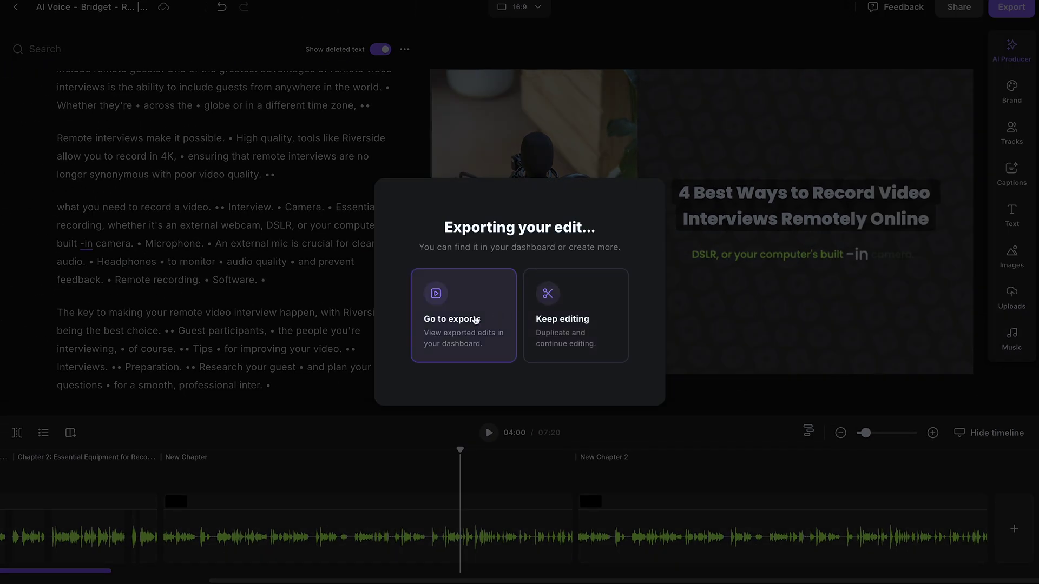
click(474, 320)
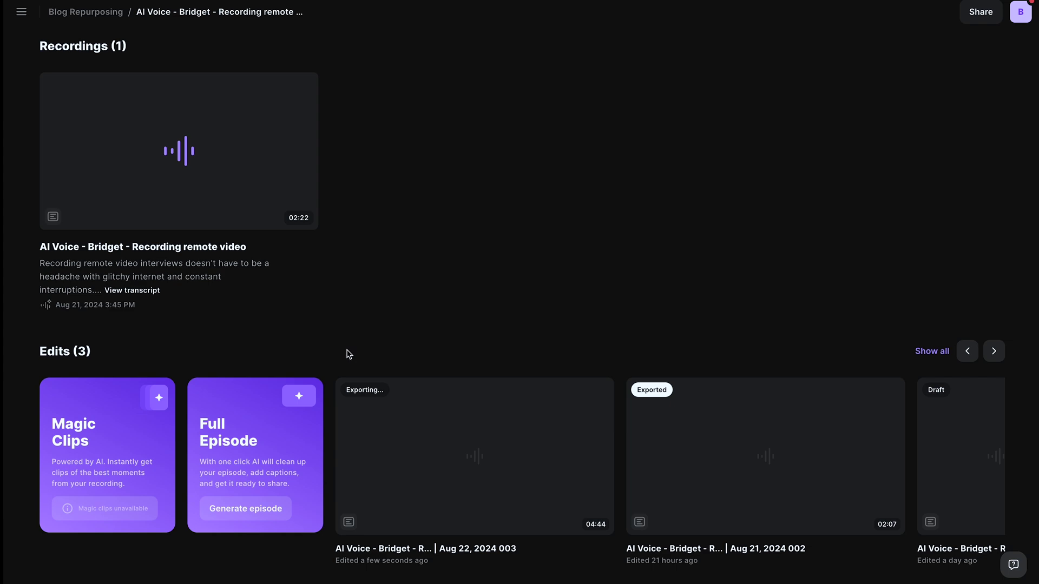
Generate AI show notes on the exporting edit's Publish Clip page and review them.
click(348, 421)
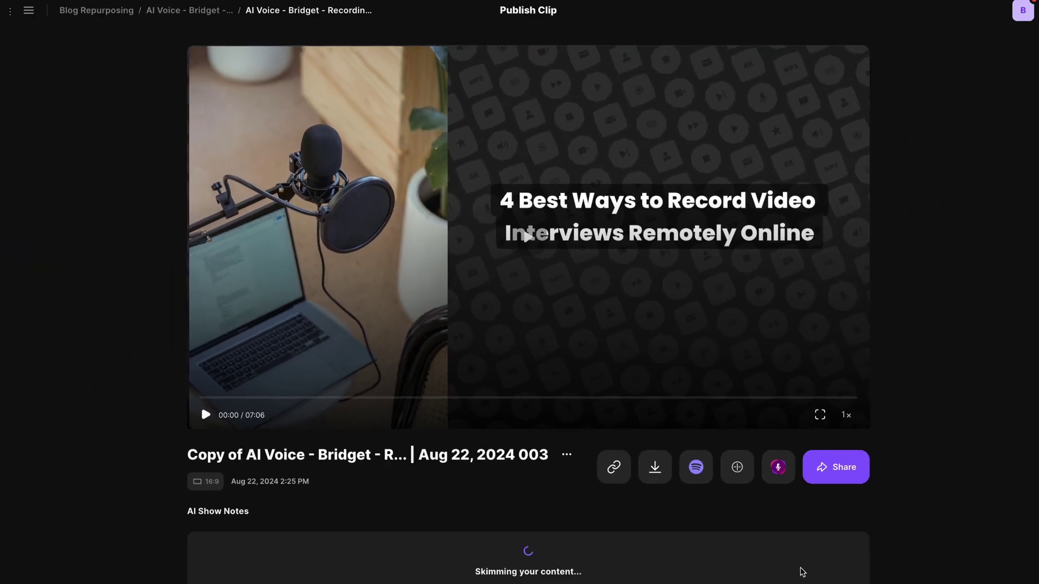
click(799, 571)
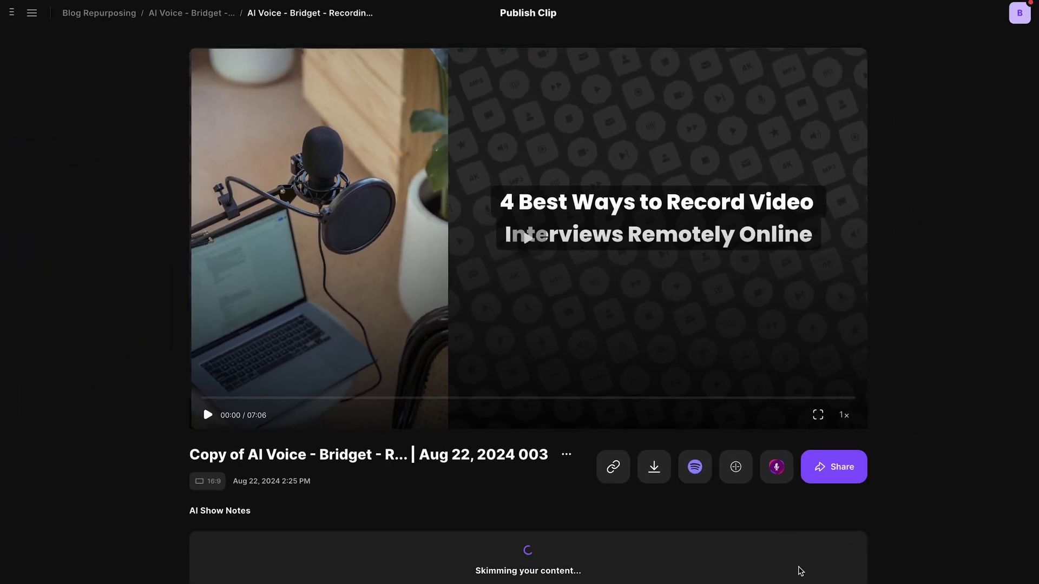
scroll(827, 552, down, 5)
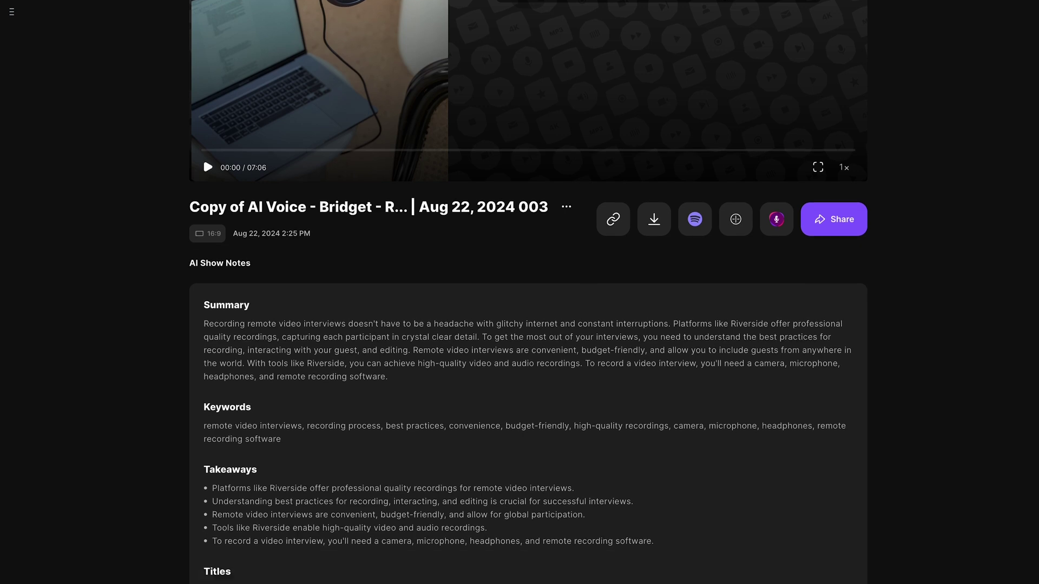
scroll(528, 292, down, 3)
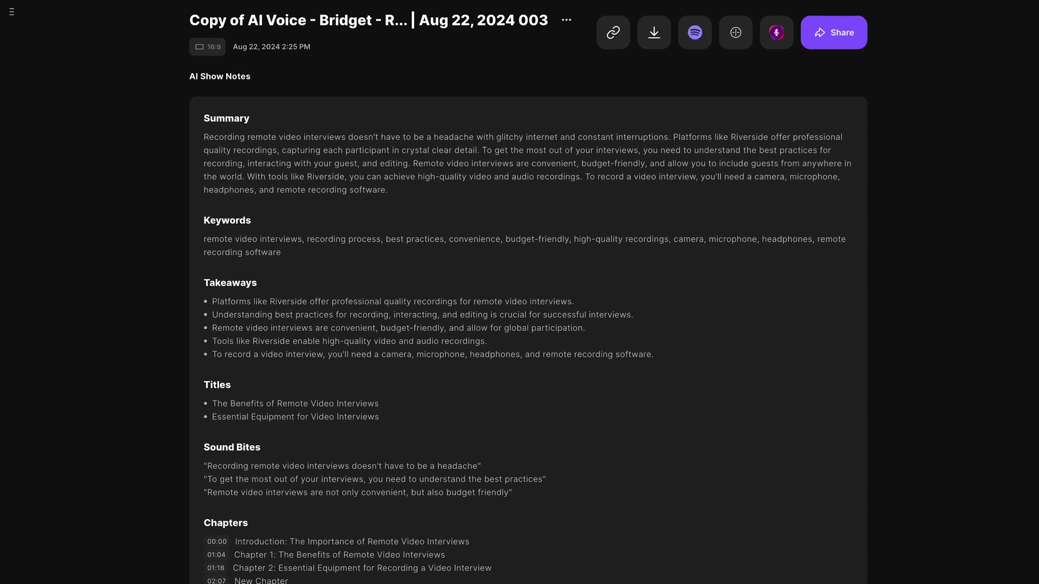
scroll(527, 292, down, 2)
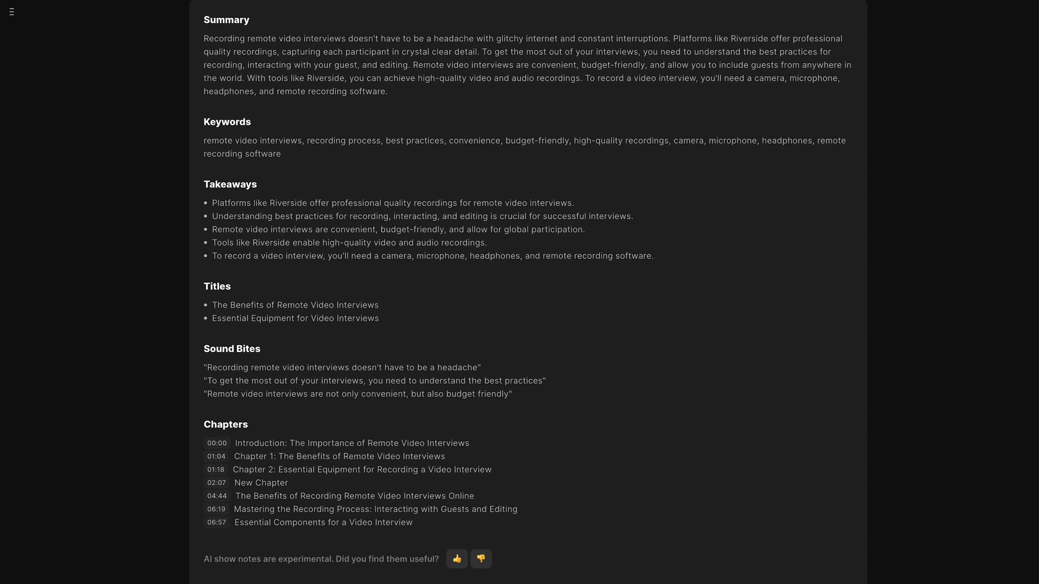